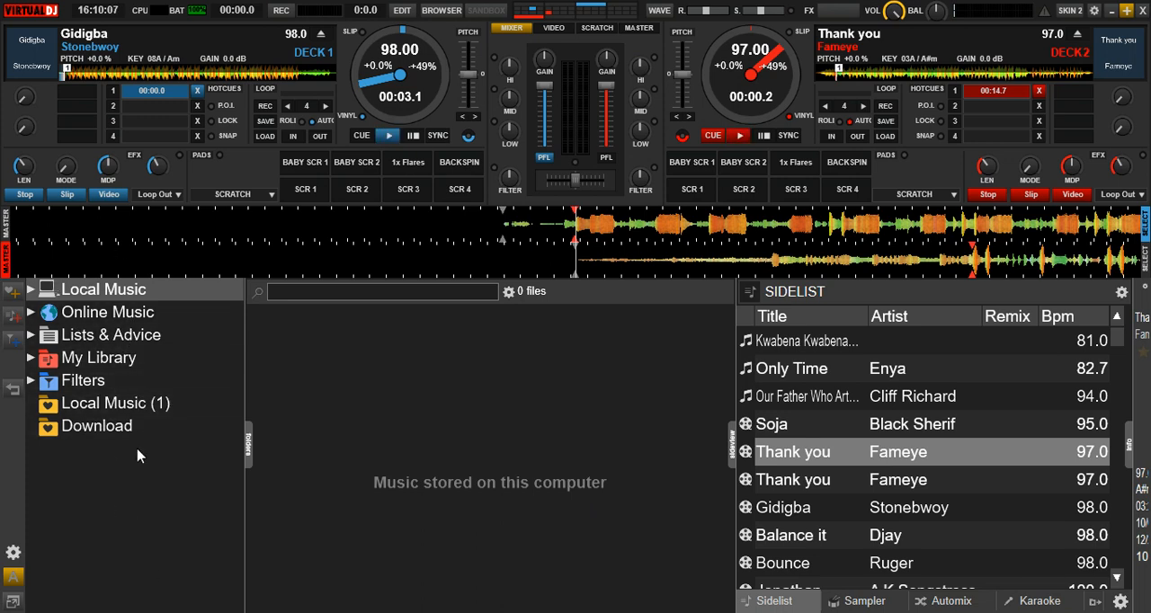
Expand Local Music, its Desktop folder and the Tracks subfolder to show the music folders.
{"action": "left_click", "coordinate": [32, 291]}
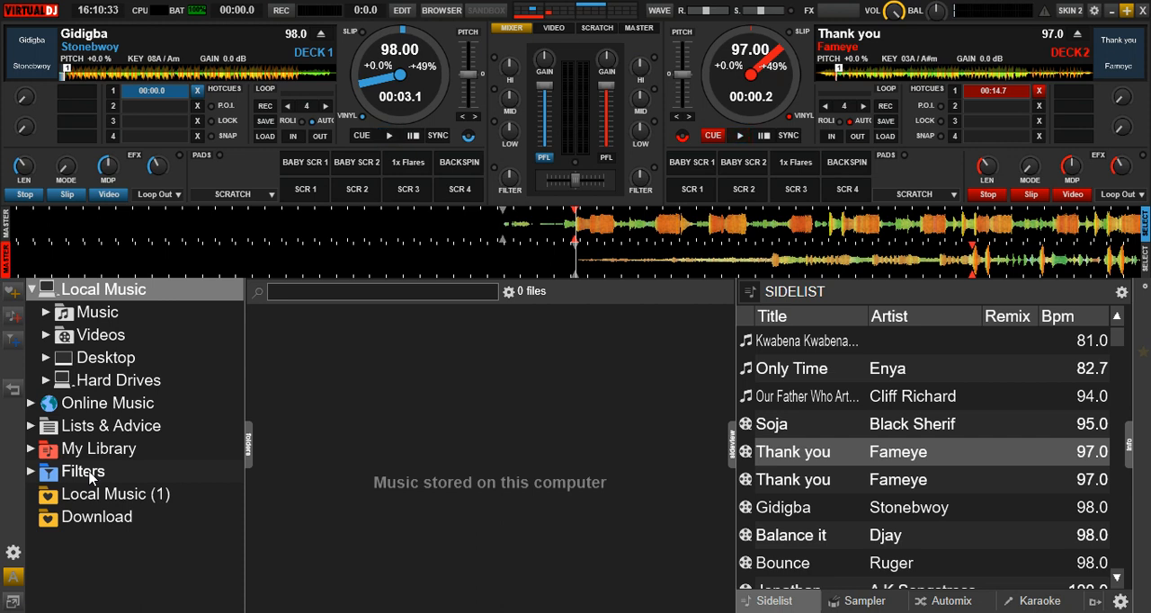
{"action": "left_click", "coordinate": [46, 357]}
{"action": "left_click_drag", "start_coordinate": [234, 357], "coordinate": [235, 514]}
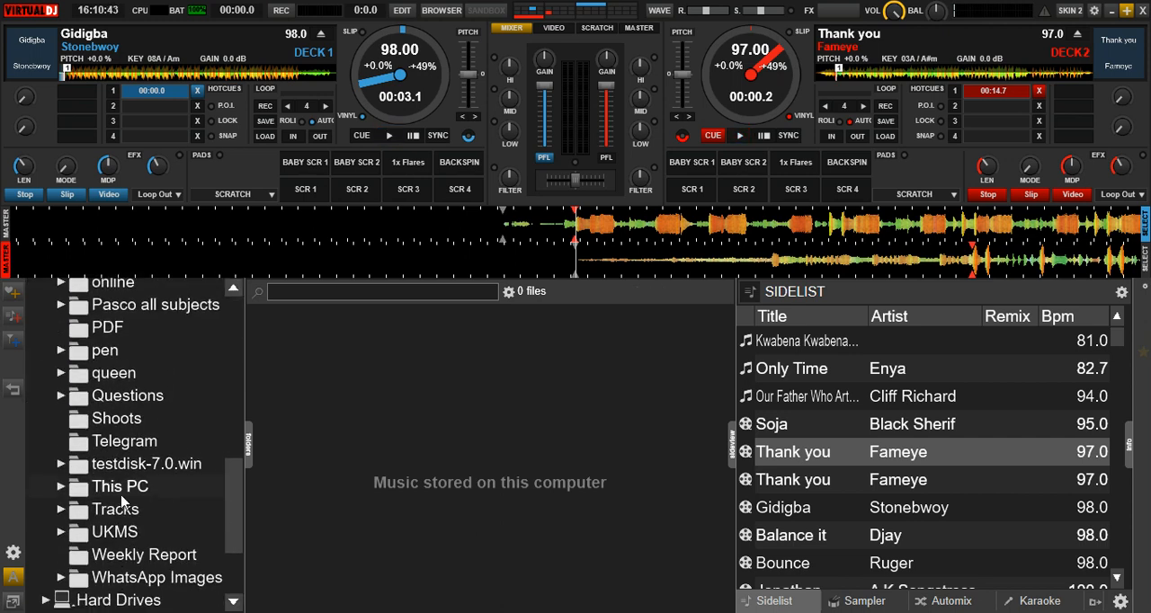
{"action": "left_click", "coordinate": [61, 513]}
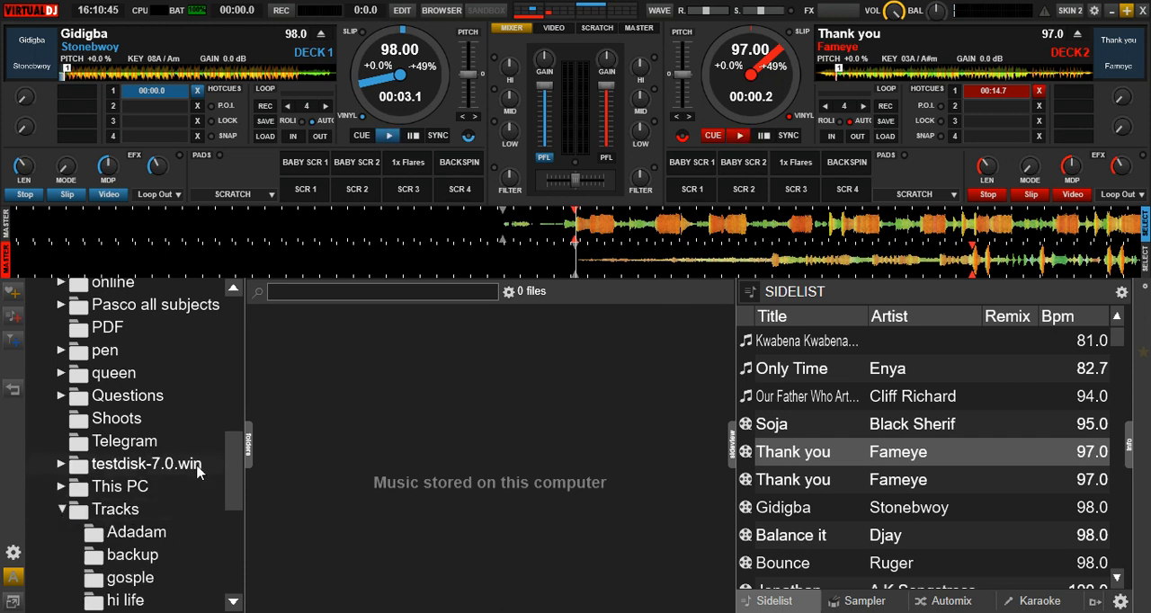
{"action": "left_click_drag", "start_coordinate": [232, 473], "coordinate": [230, 519]}
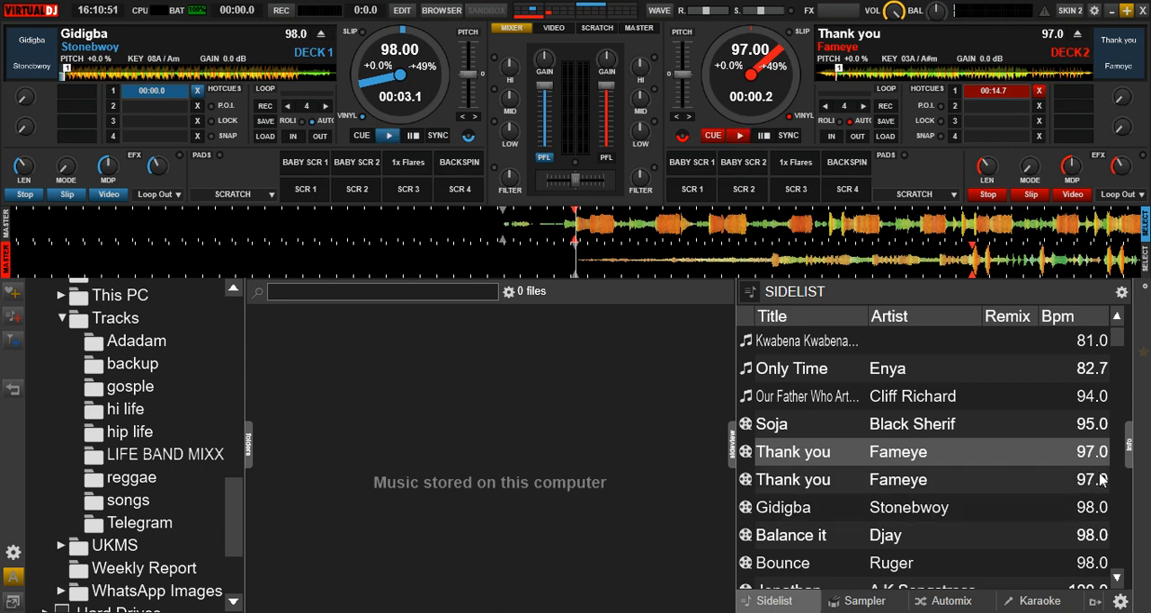
Select KiDi's 107 BPM track featuring Kuami Eugene in the sidelist and browse the songs folder under Tracks.
{"action": "left_click_drag", "start_coordinate": [1115, 348], "coordinate": [1120, 378]}
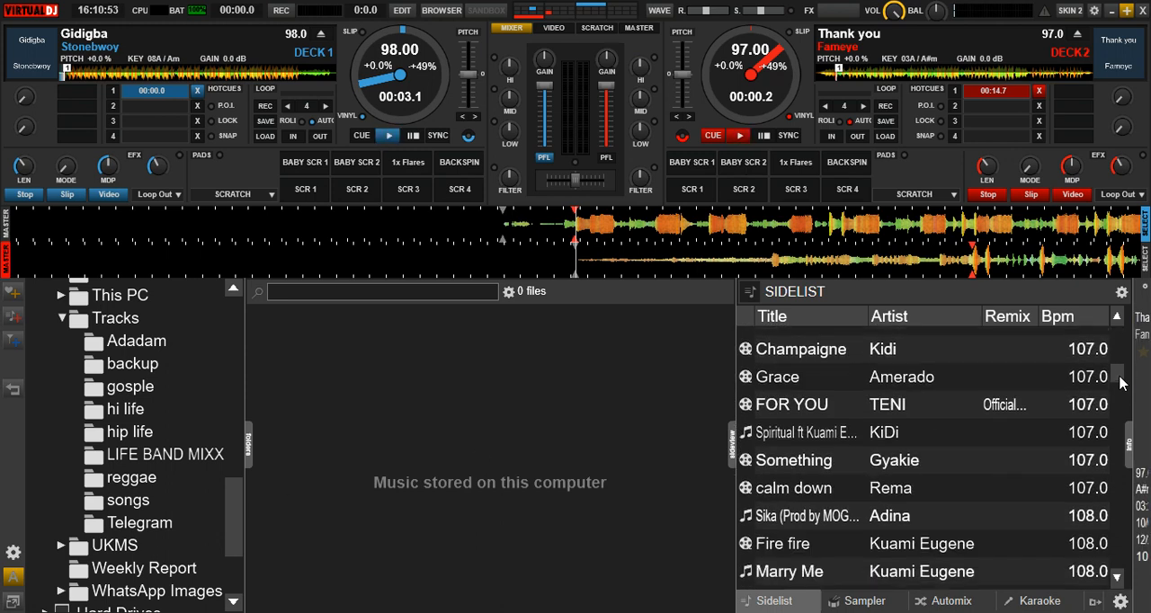
{"action": "mouse_move", "coordinate": [885, 433]}
{"action": "left_mouse_down"}
{"action": "mouse_move", "coordinate": [926, 232]}
{"action": "mouse_move", "coordinate": [882, 433]}
{"action": "left_mouse_up"}
{"action": "left_click", "coordinate": [128, 504]}
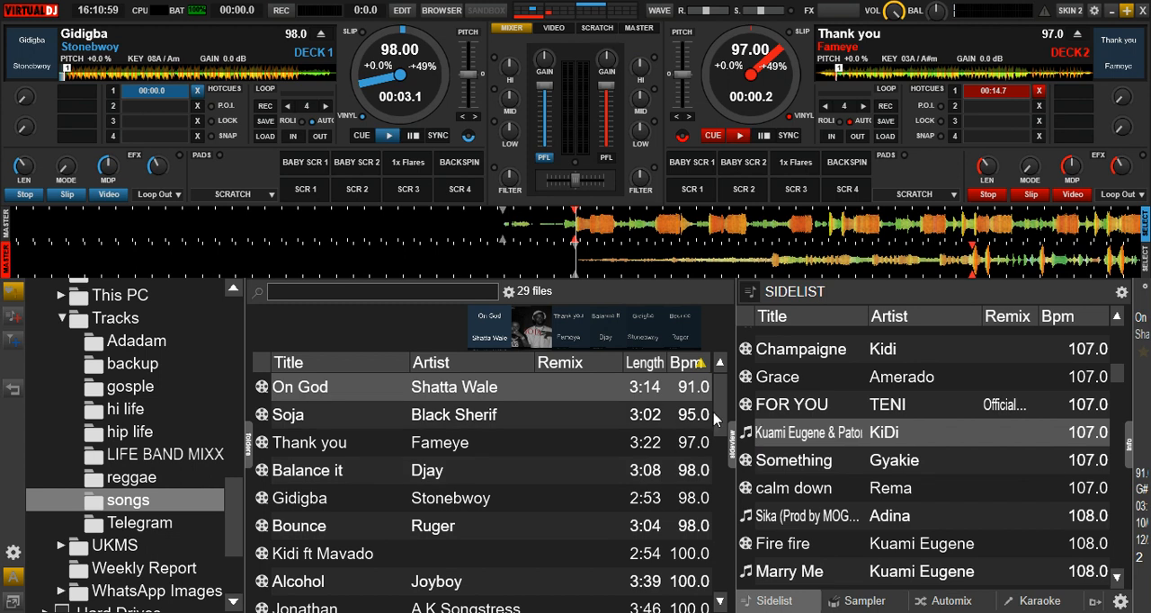
{"action": "left_click_drag", "start_coordinate": [719, 408], "coordinate": [722, 433]}
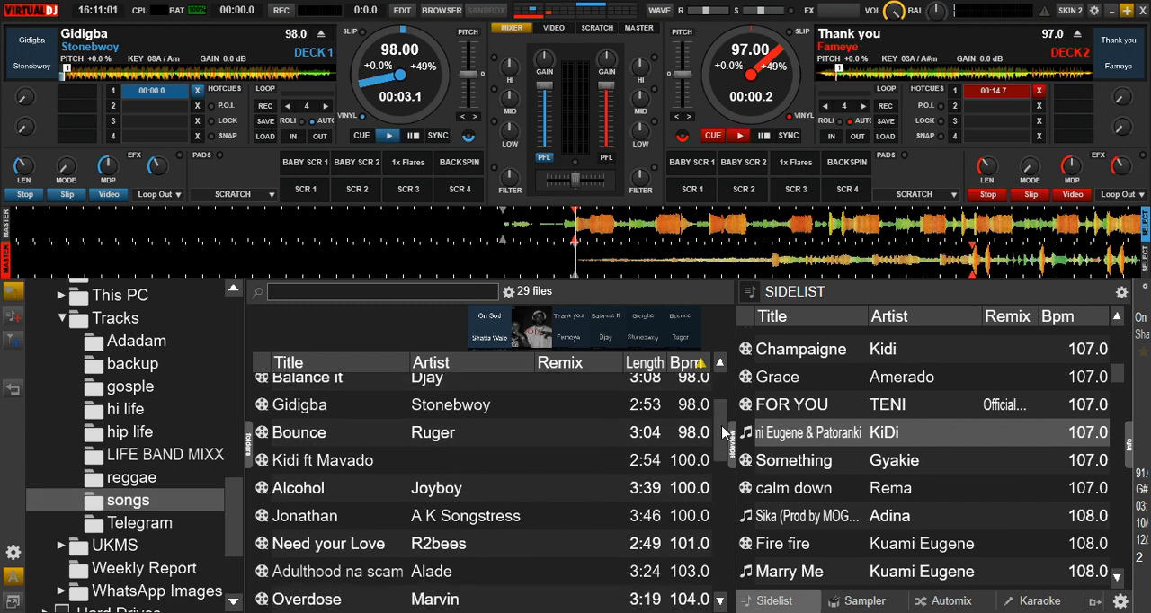
Switch the headphone monitoring (PFL) to deck 2 and back to deck 1.
{"action": "left_click", "coordinate": [545, 160]}
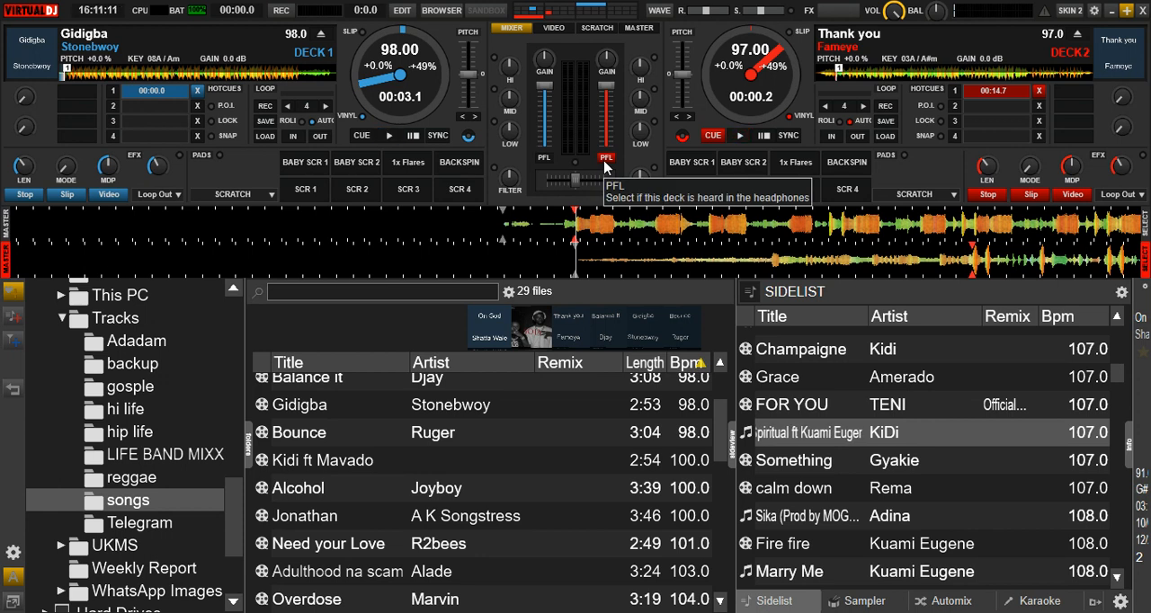
{"action": "key", "text": "Tab"}
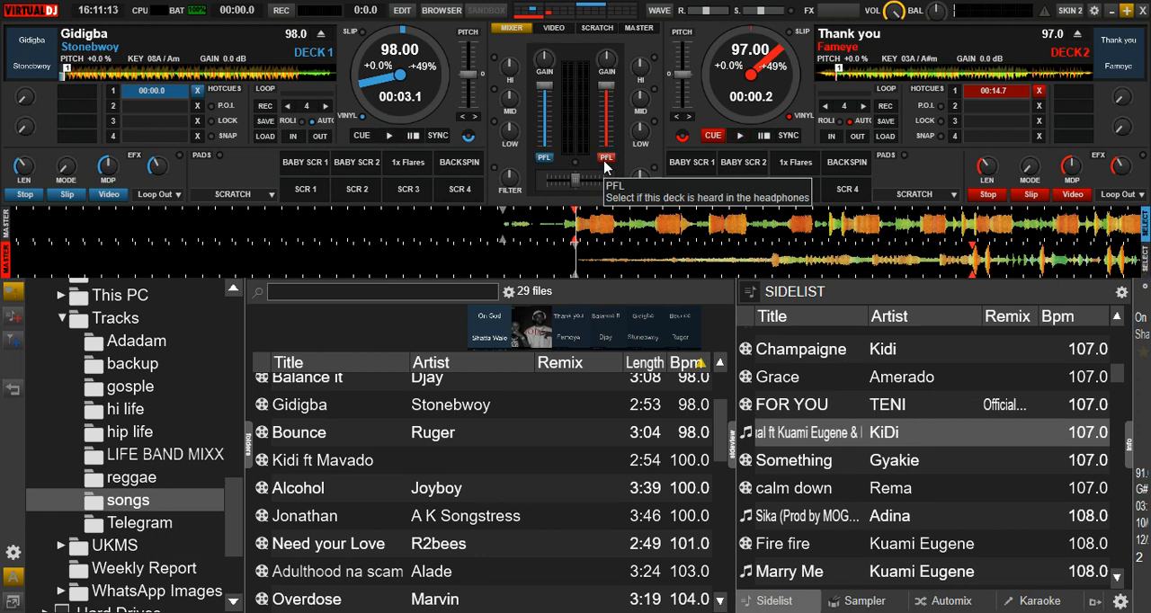
{"action": "left_click", "coordinate": [605, 162]}
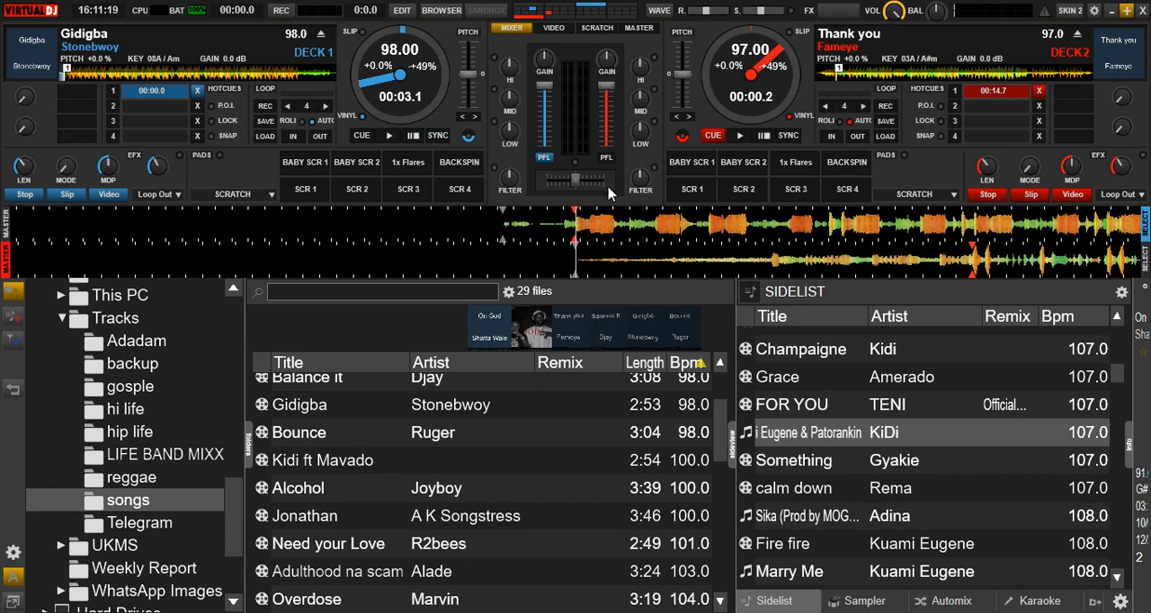
Change the main GUI skin to "Old (edit)" in the interface settings and close the settings.
{"action": "left_click", "coordinate": [1095, 11]}
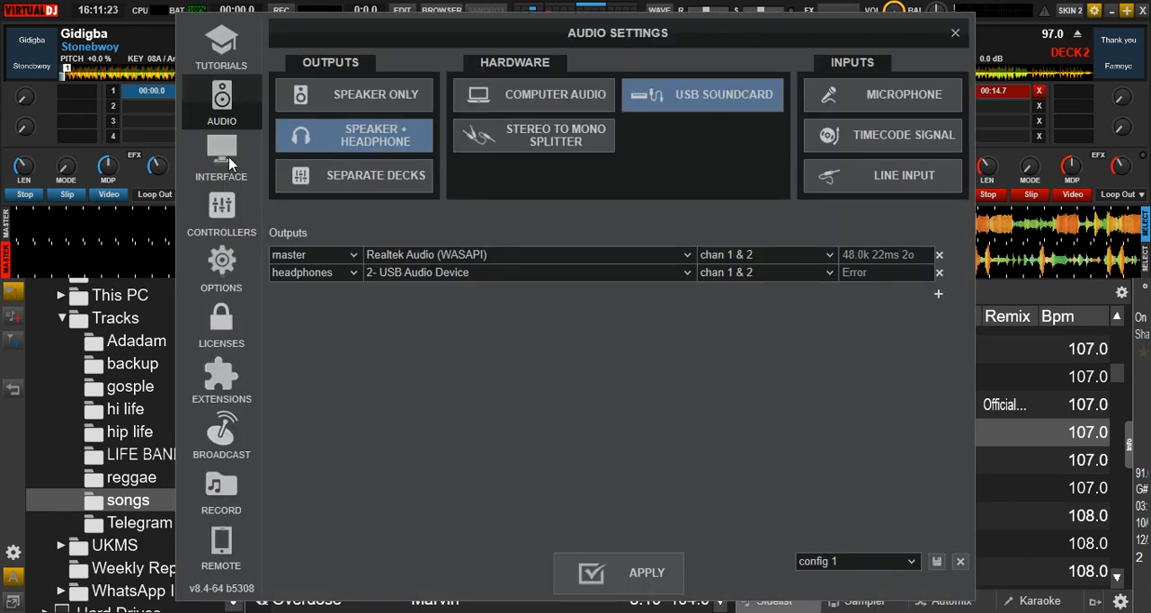
{"action": "left_click", "coordinate": [229, 164]}
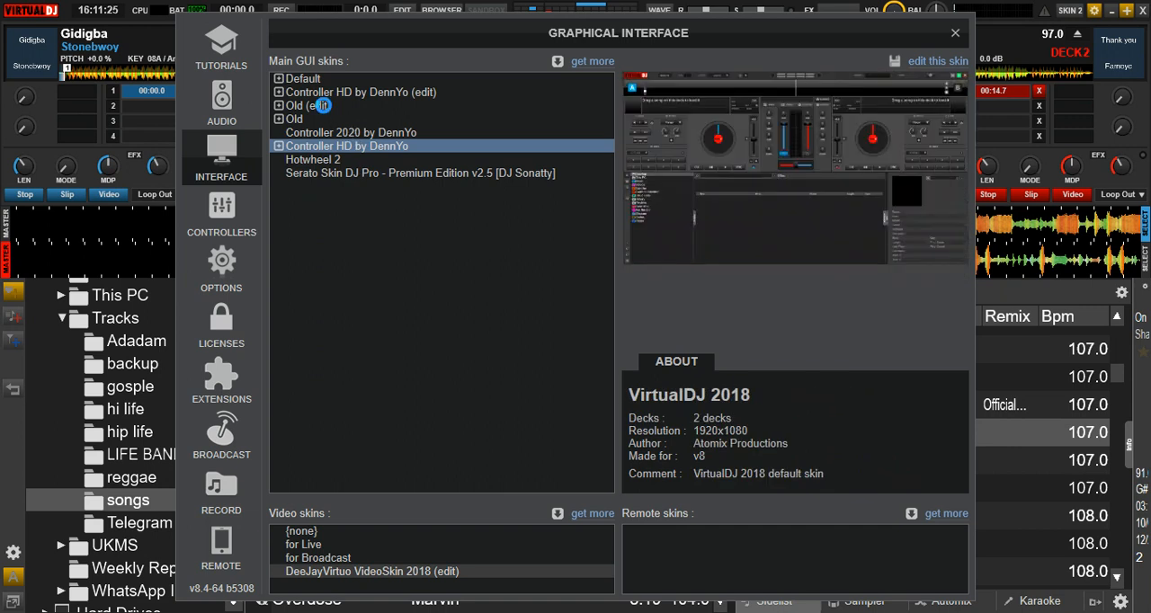
{"action": "left_click", "coordinate": [326, 108]}
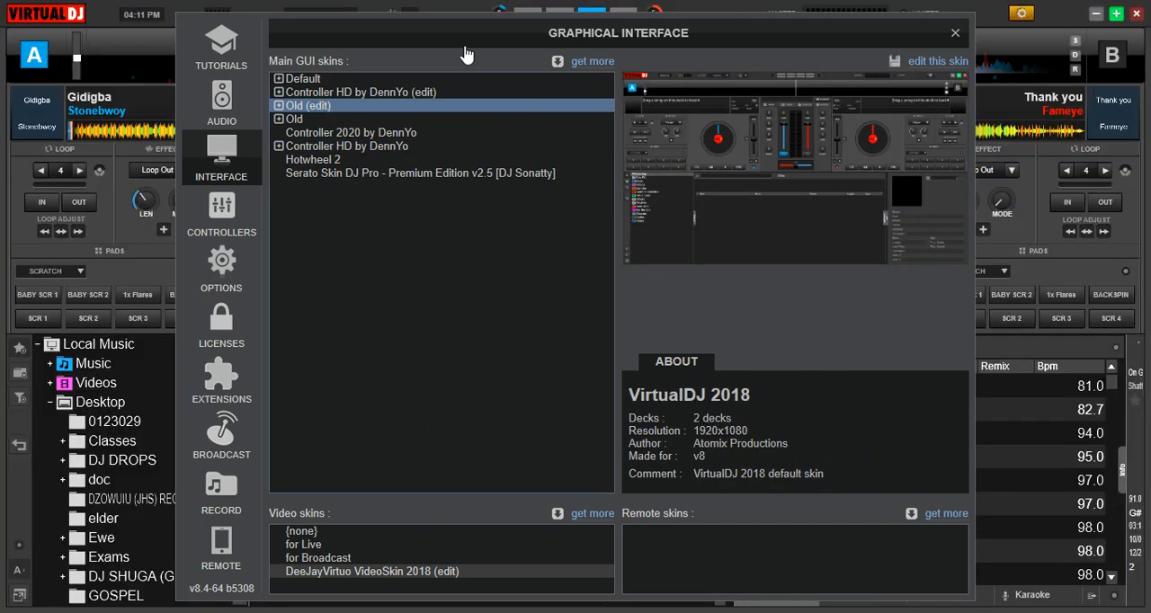
{"action": "left_click", "coordinate": [955, 33]}
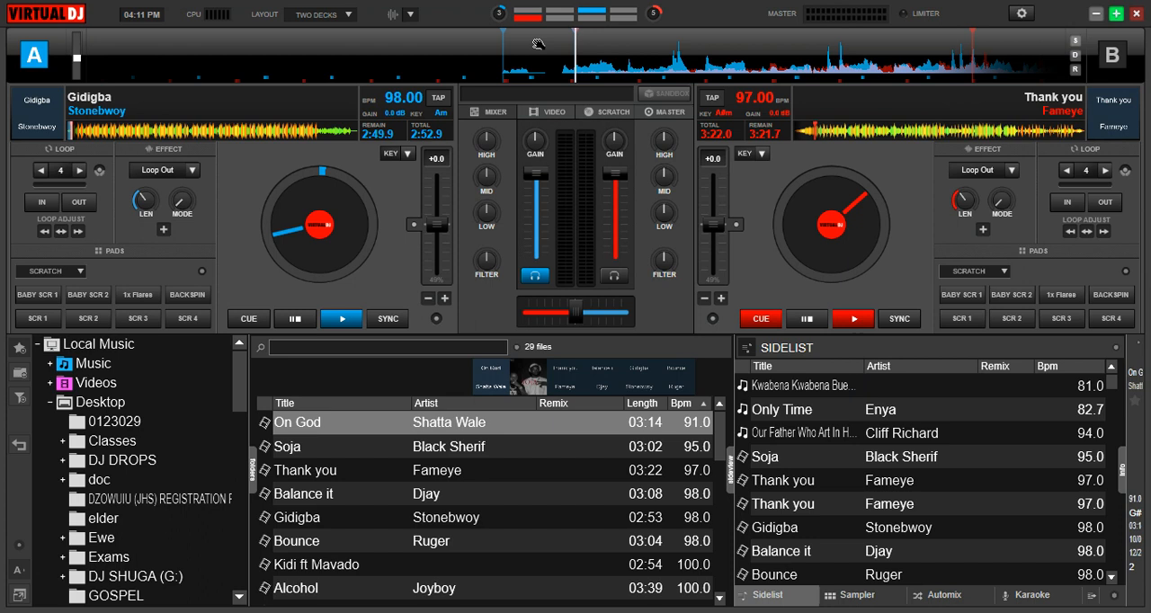
Make deck B the default deck, switch back to deck A, and load "Balance it" by Djay onto deck A.
{"action": "left_click", "coordinate": [1113, 56]}
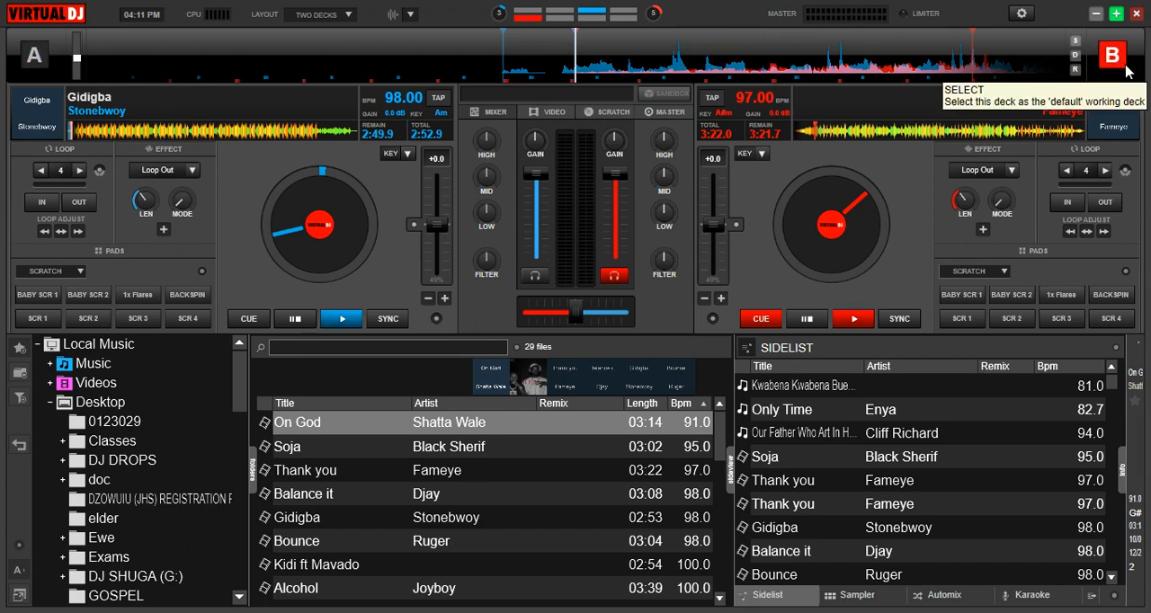
{"action": "left_click", "coordinate": [38, 61]}
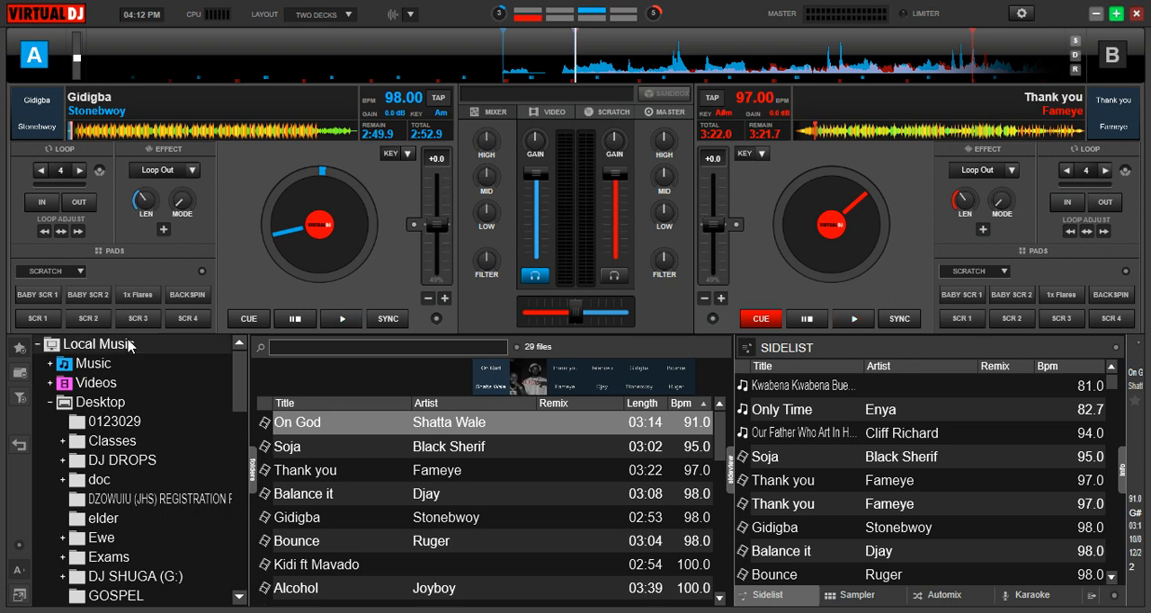
{"action": "left_click", "coordinate": [303, 503]}
{"action": "left_click_drag", "start_coordinate": [303, 503], "coordinate": [214, 144]}
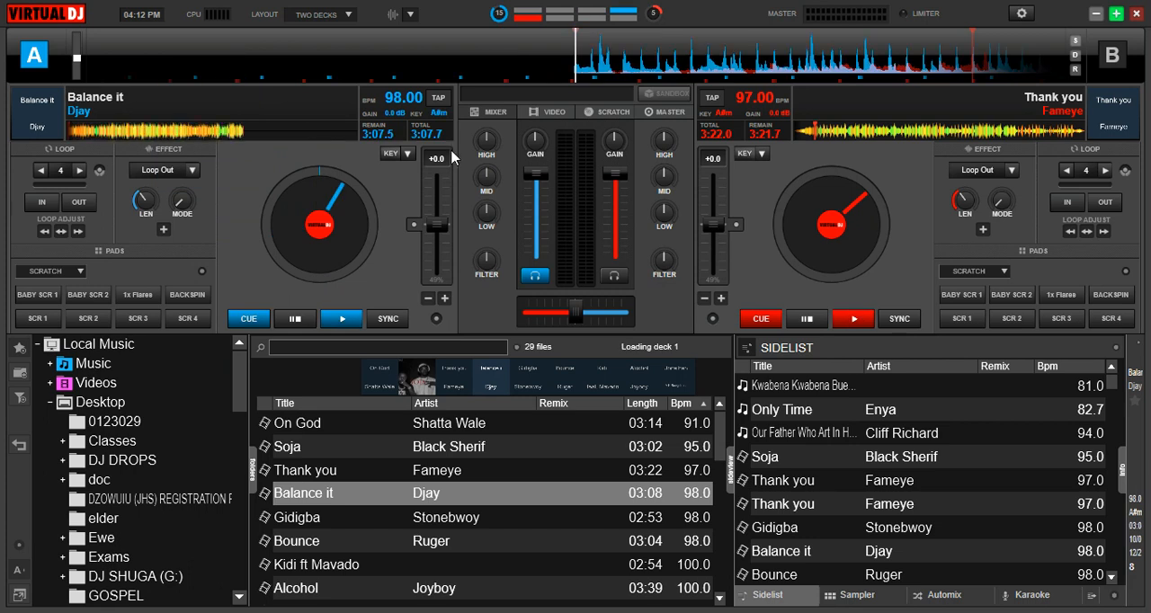
Load "Grace" by Amerado onto deck A and "Take away" by Kuami Eugene onto deck B.
{"action": "left_click_drag", "start_coordinate": [722, 440], "coordinate": [719, 510]}
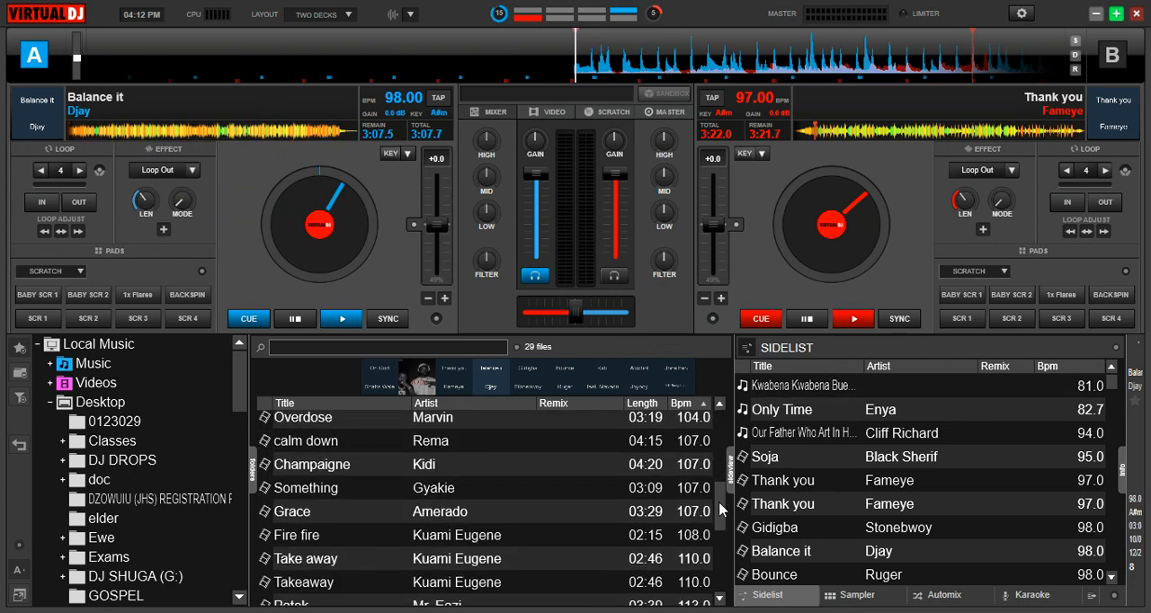
{"action": "double_click", "coordinate": [401, 517]}
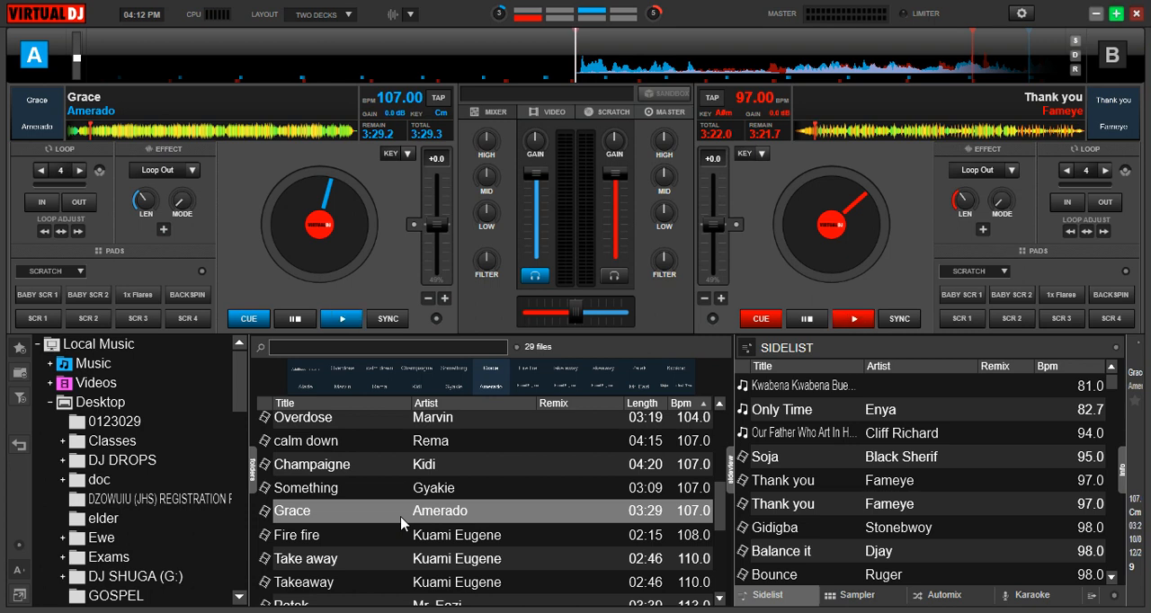
{"action": "key", "text": "Tab"}
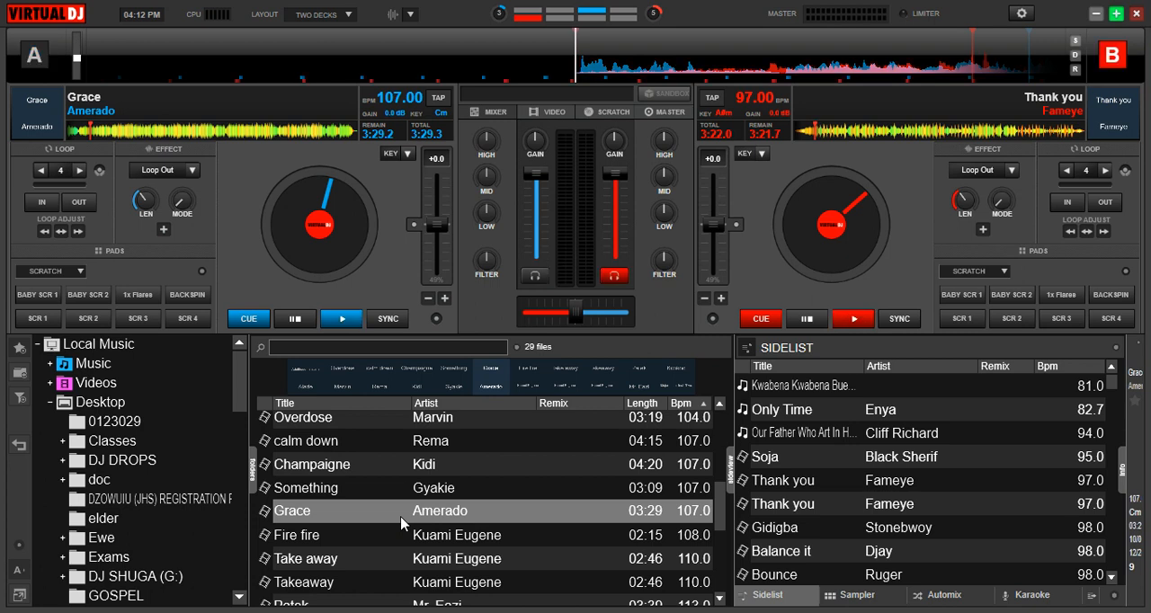
{"action": "double_click", "coordinate": [332, 565]}
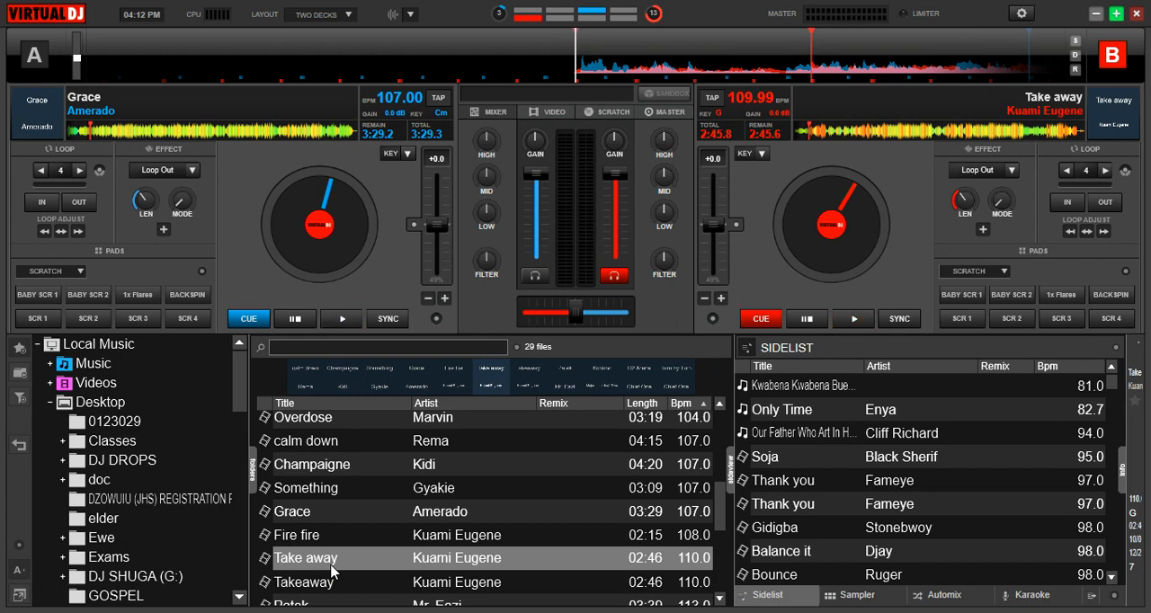
Play "Grace" on deck A and pause it, two times in a row.
{"action": "left_click", "coordinate": [342, 319]}
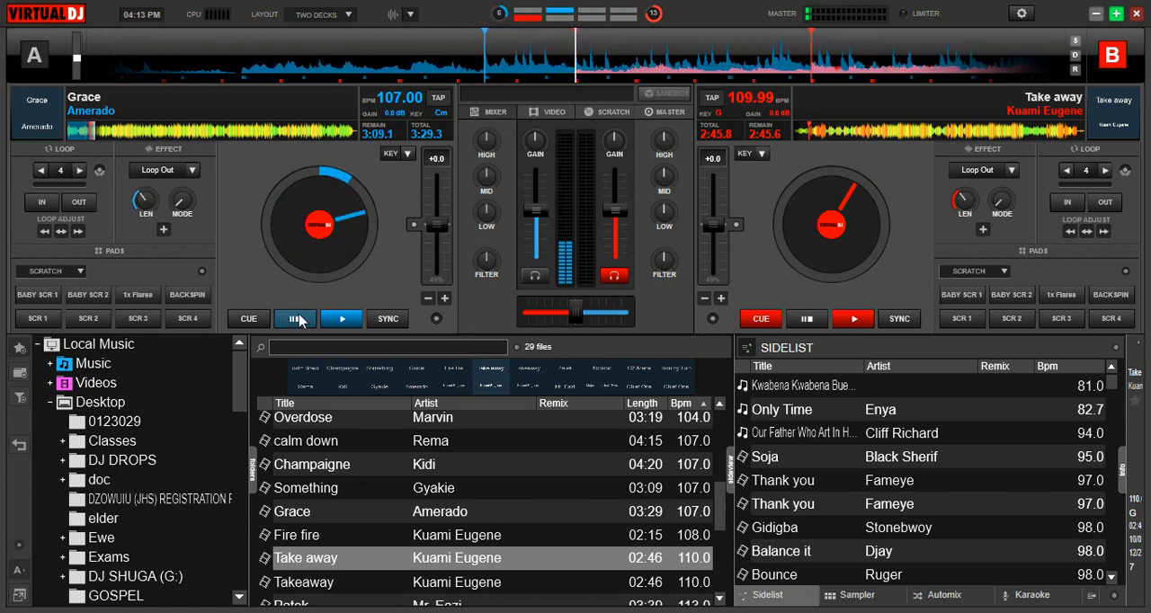
{"action": "left_click", "coordinate": [335, 317]}
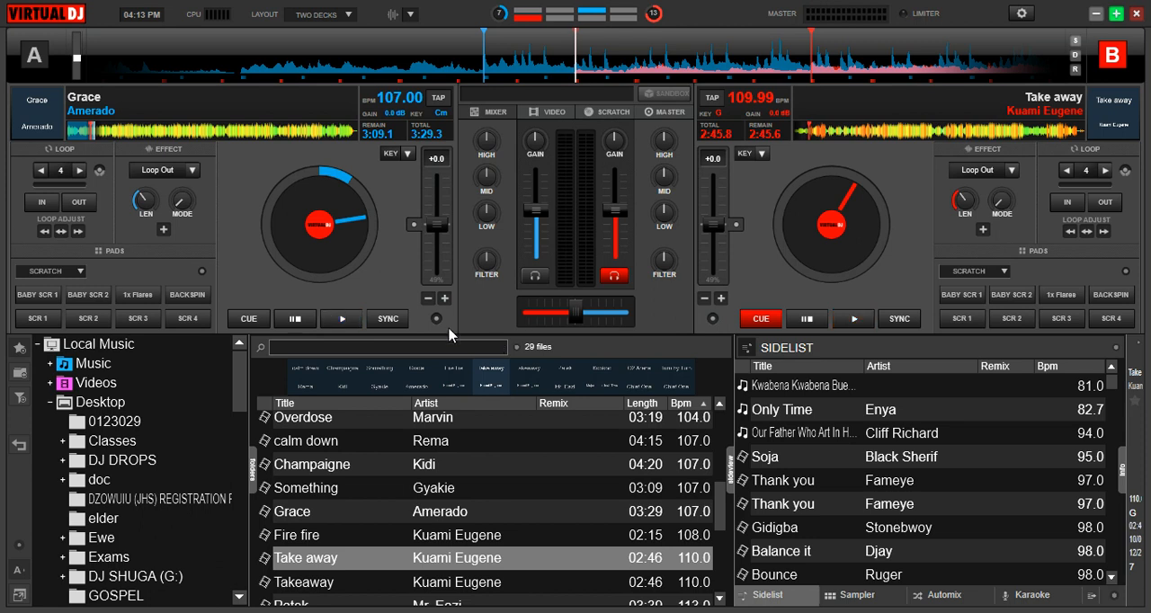
{"action": "left_click", "coordinate": [347, 320]}
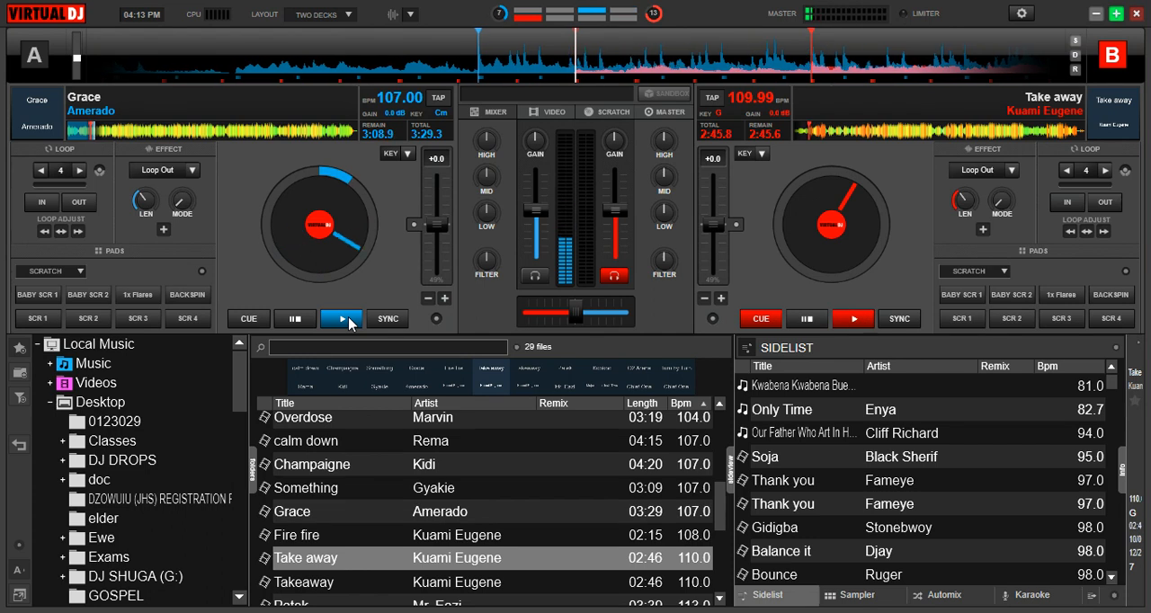
{"action": "left_click", "coordinate": [292, 320]}
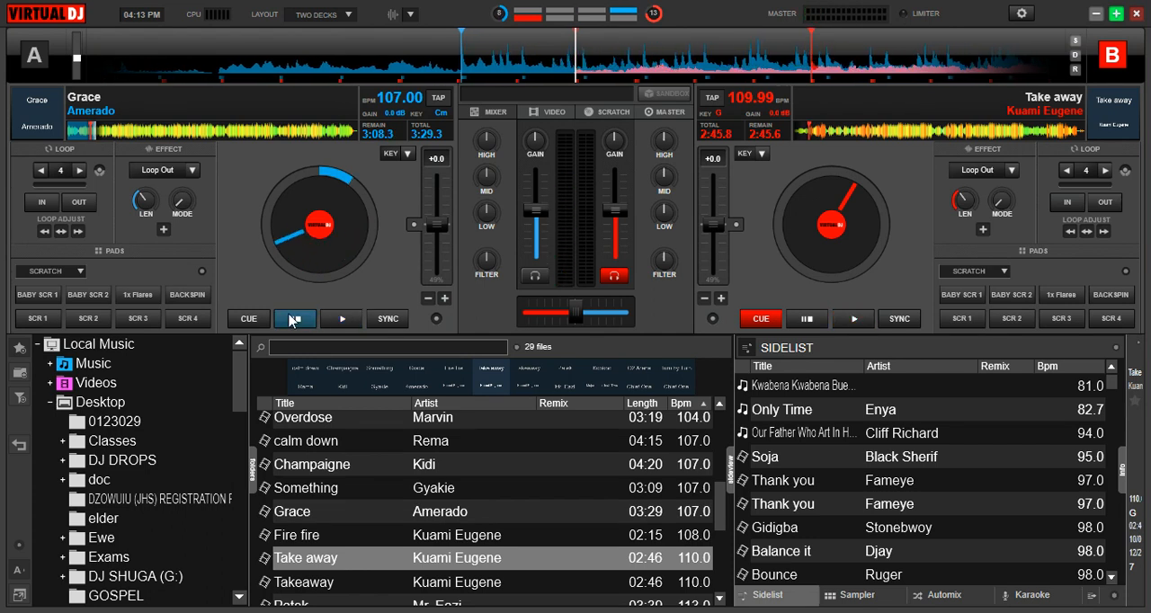
Play and stop "Take away" on deck B, then make deck A the default deck and start and stop "Grace" repeatedly.
{"action": "key", "text": "space"}
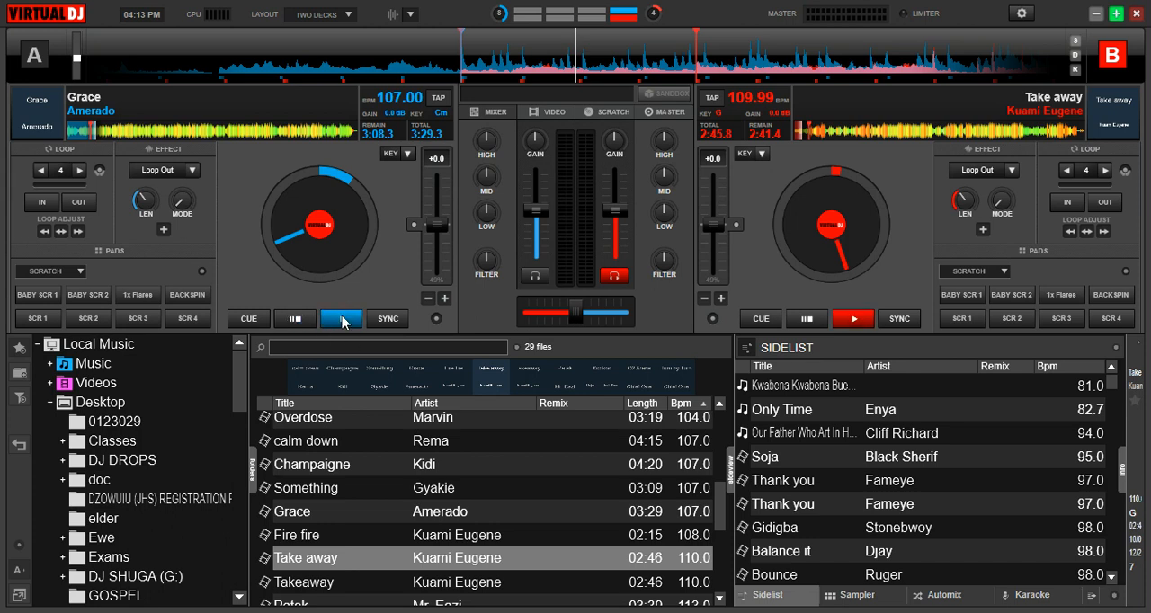
{"action": "left_click", "coordinate": [382, 267]}
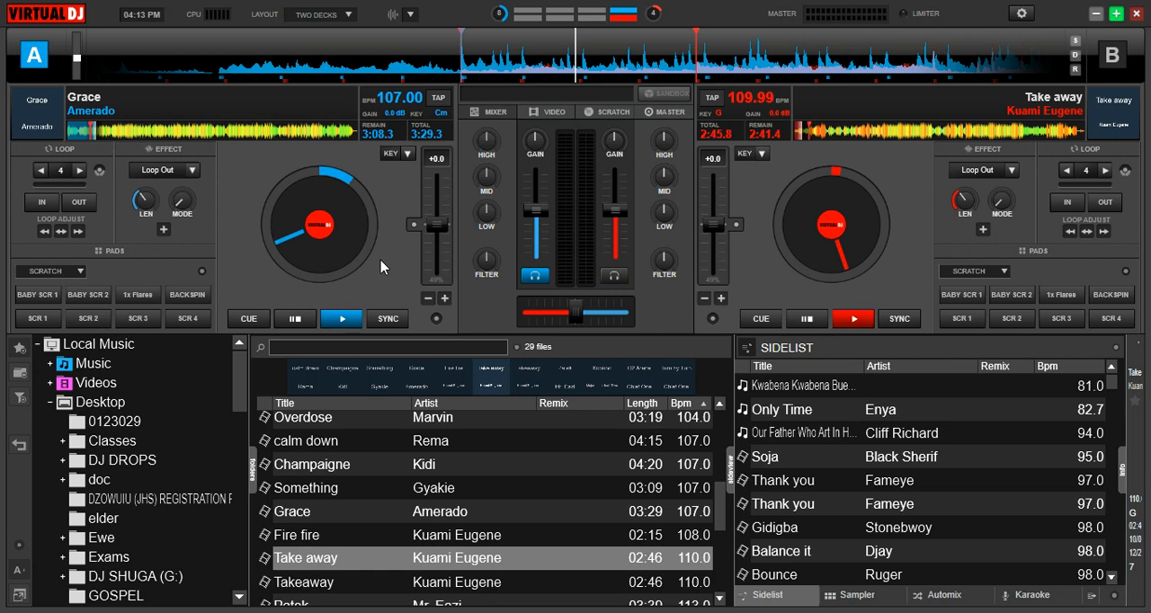
{"action": "key", "text": "space"}
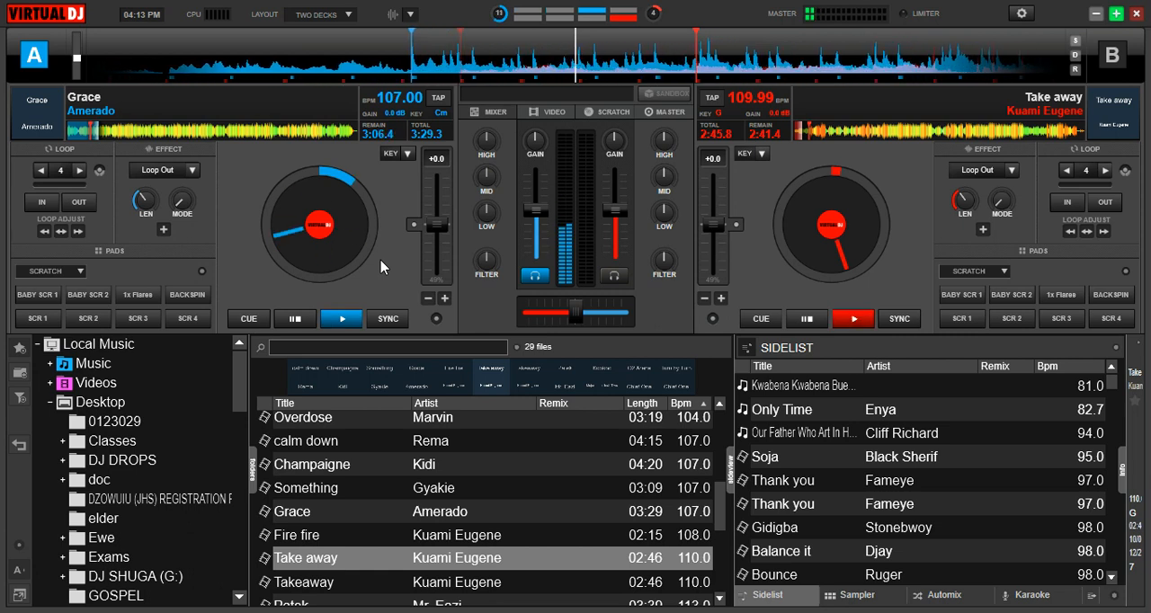
{"action": "key", "text": "space"}
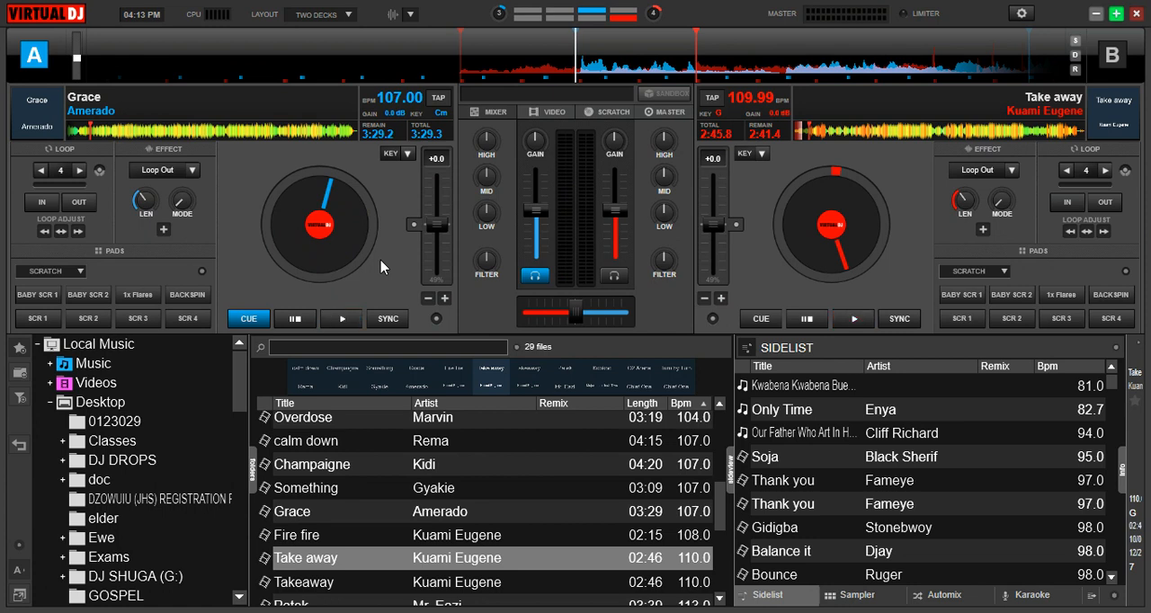
{"action": "key", "text": "space"}
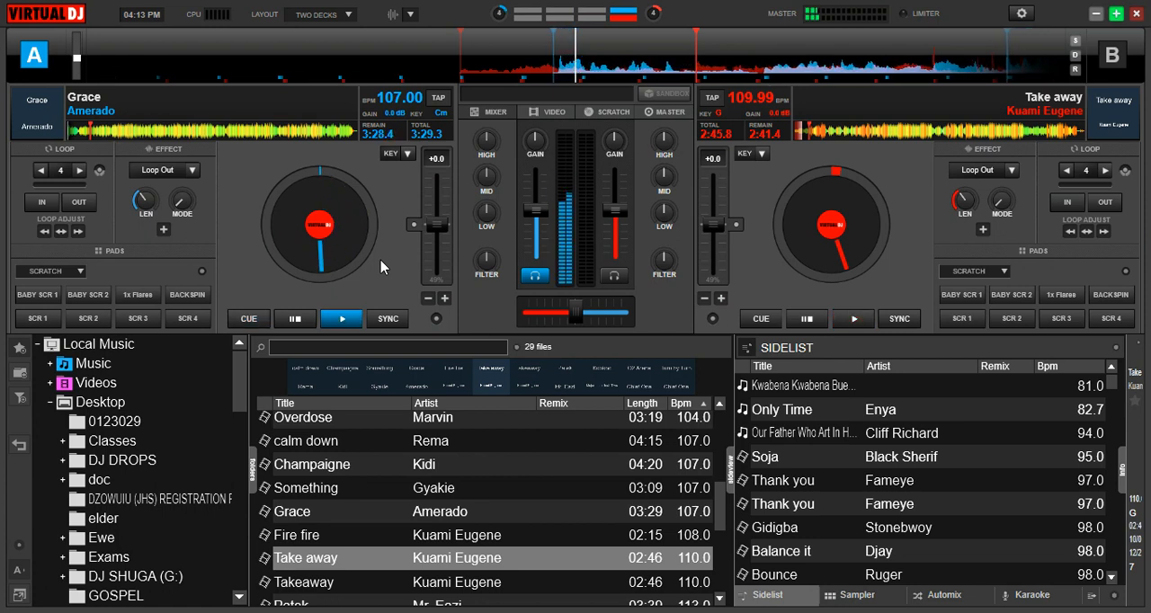
{"action": "key", "text": "space"}
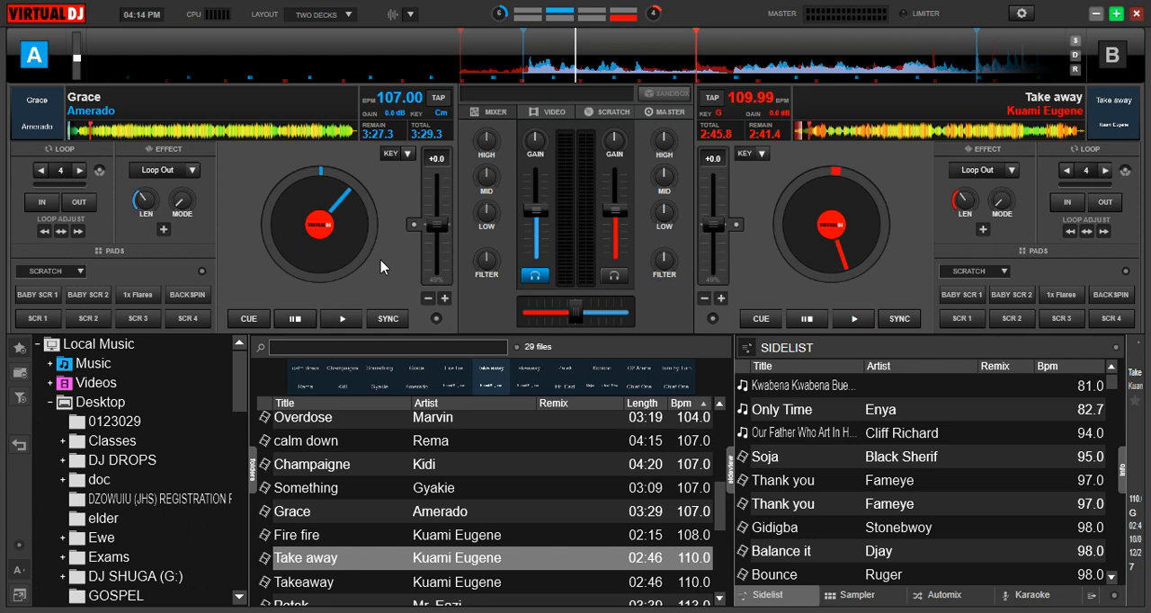
Return "Grace" on deck A to its cue point, play it, and restart it from the starting position.
{"action": "key", "text": "c"}
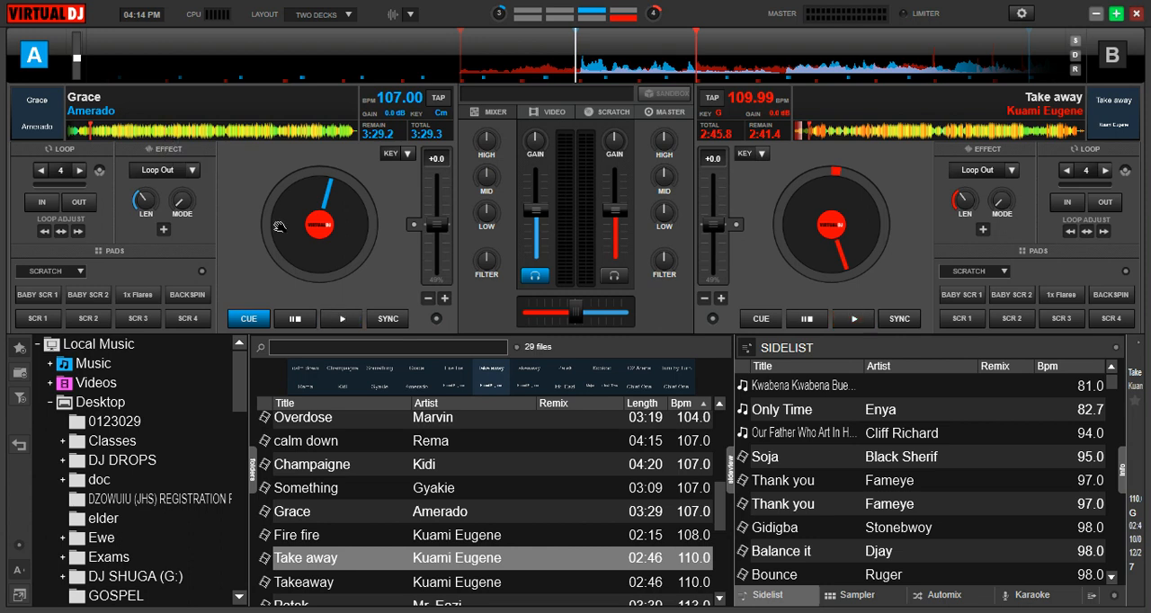
{"action": "left_click", "coordinate": [339, 322]}
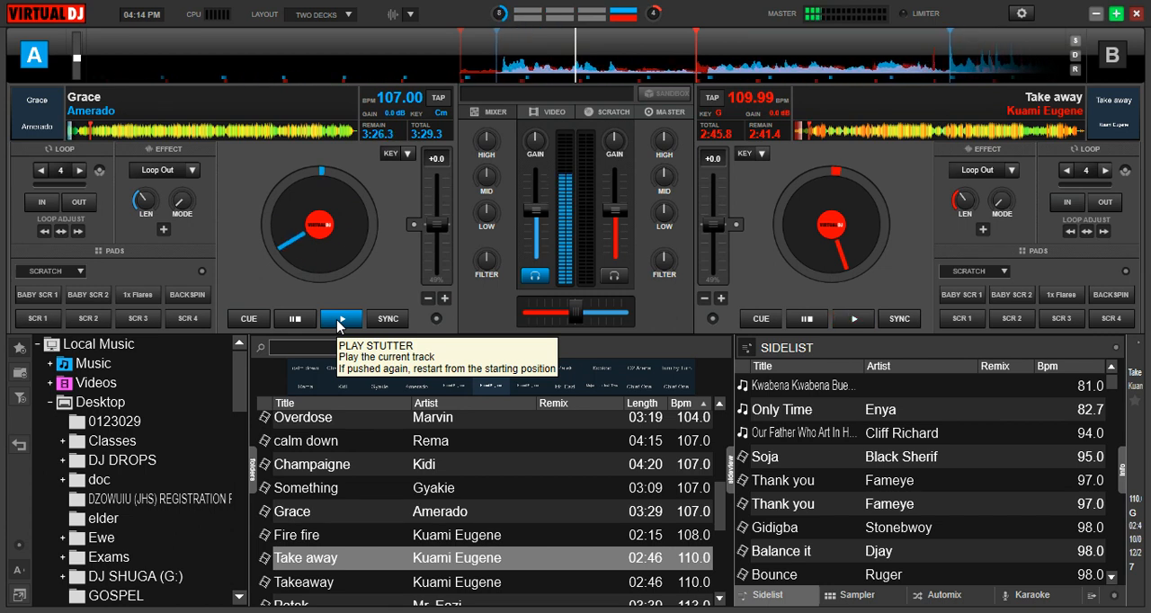
{"action": "left_click", "coordinate": [339, 322]}
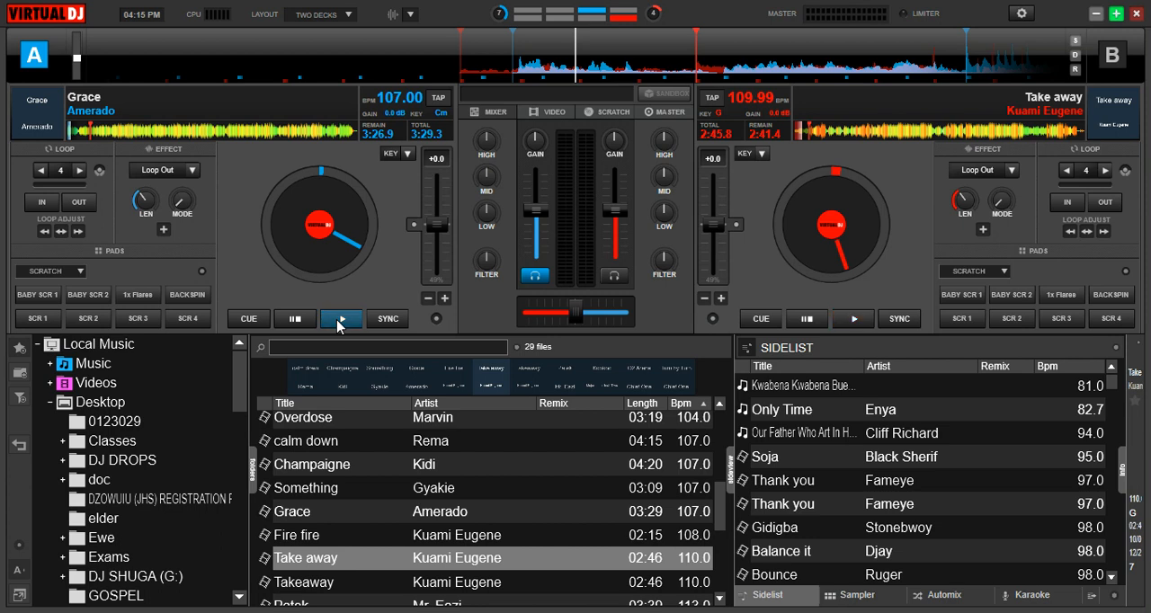
Look through the list of effects available for deck A and close it without choosing one.
{"action": "left_click", "coordinate": [191, 172]}
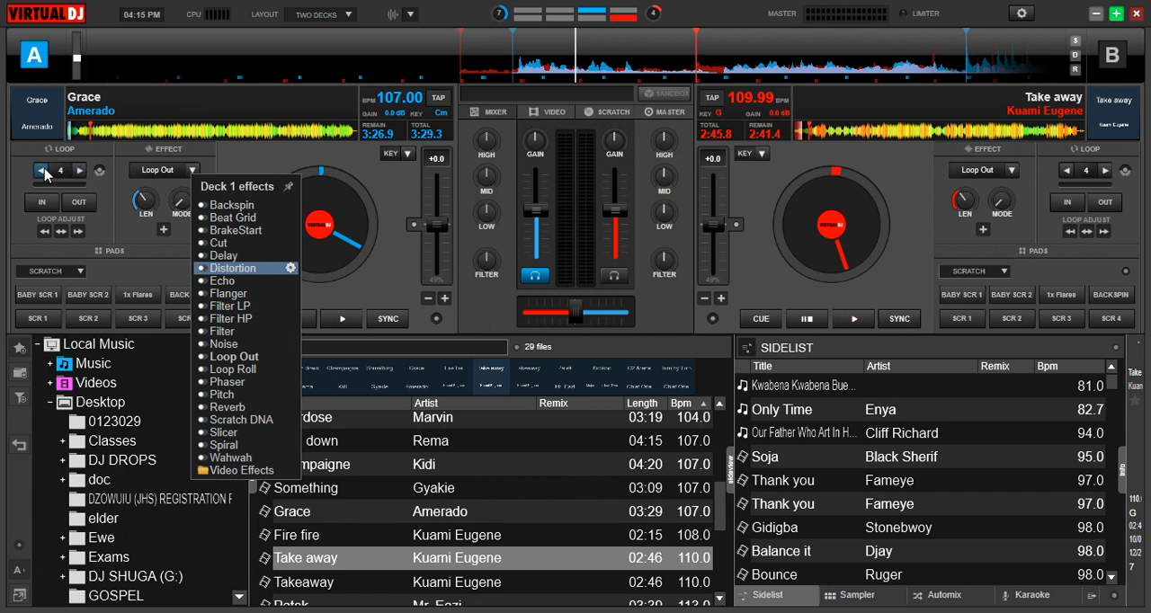
{"action": "left_click", "coordinate": [153, 259]}
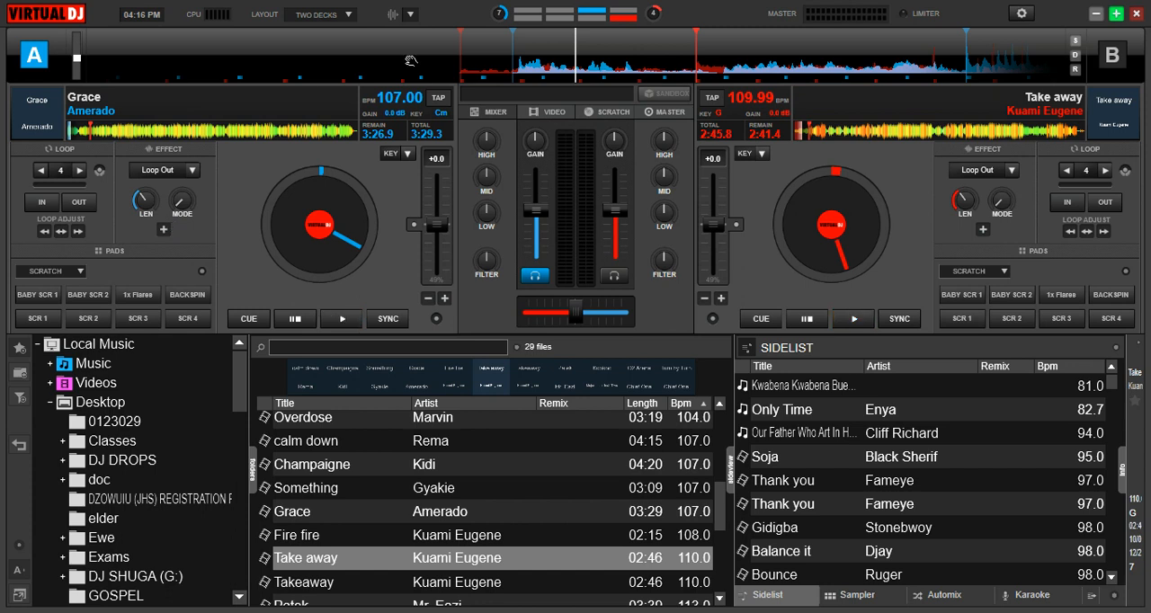
Return "Grace" to its starting cue and, with deck A as the default deck, jump it to cue 1.
{"action": "left_click", "coordinate": [575, 42]}
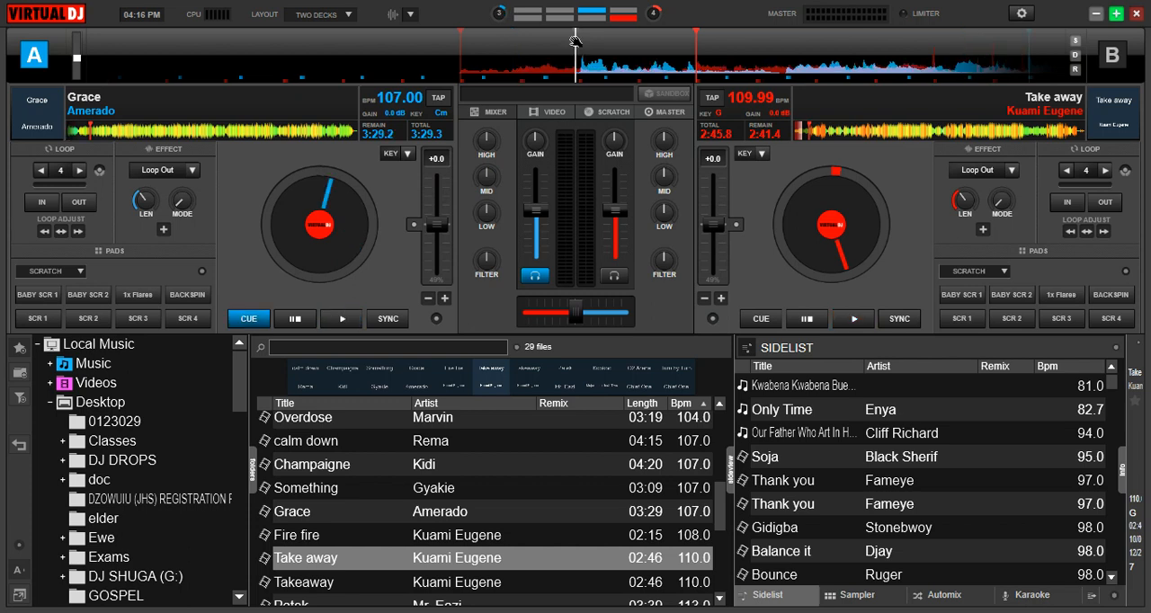
{"action": "right_click", "coordinate": [576, 42]}
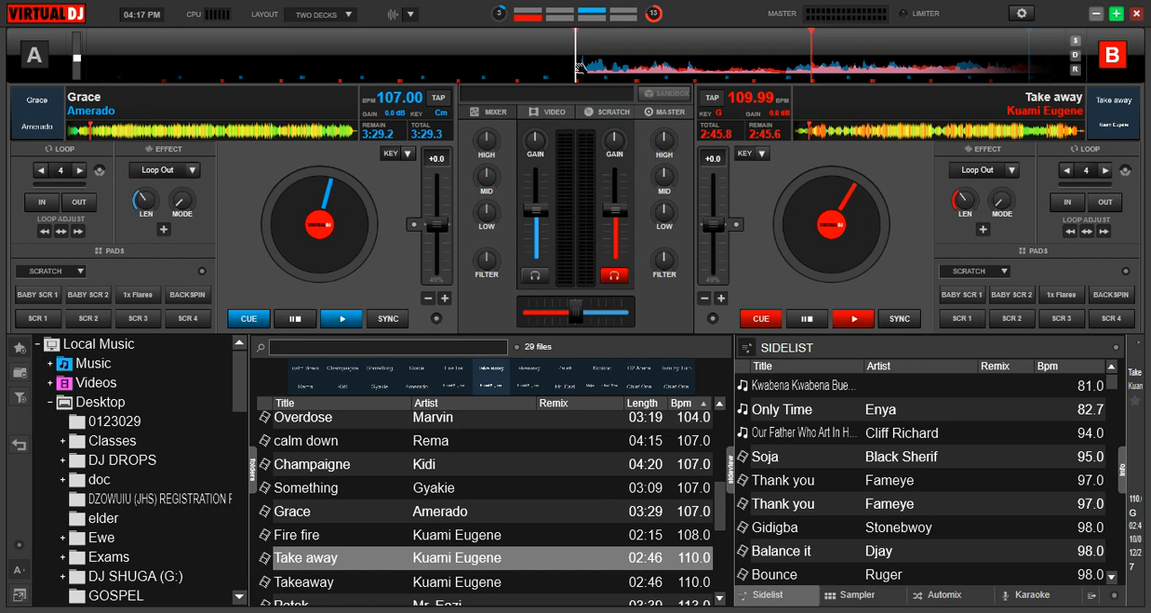
{"action": "key", "text": "Tab"}
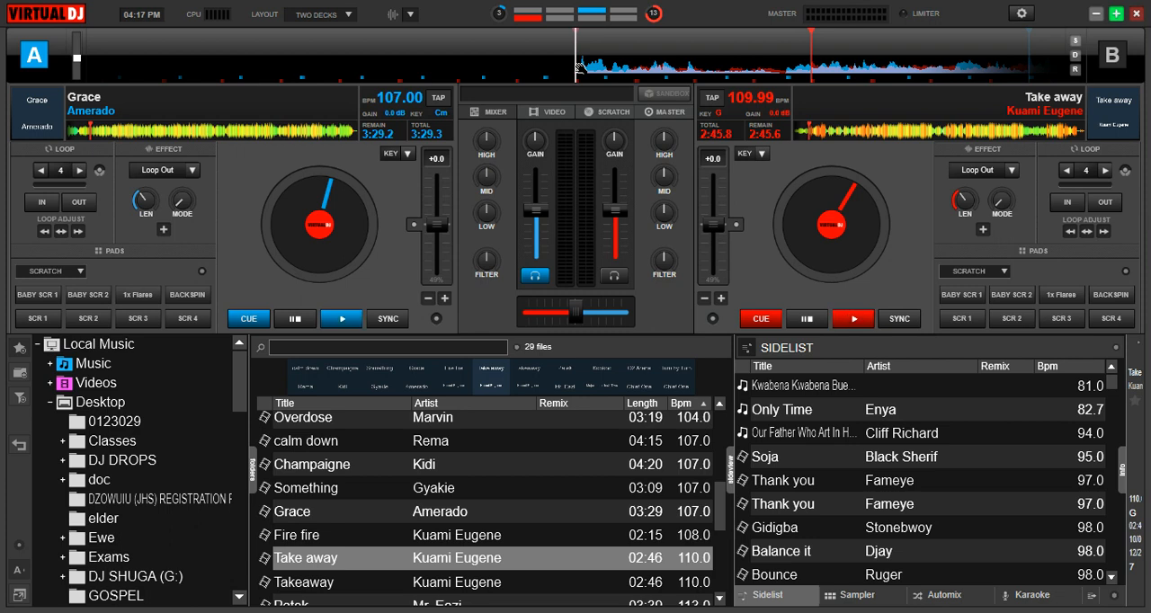
{"action": "key", "text": "1"}
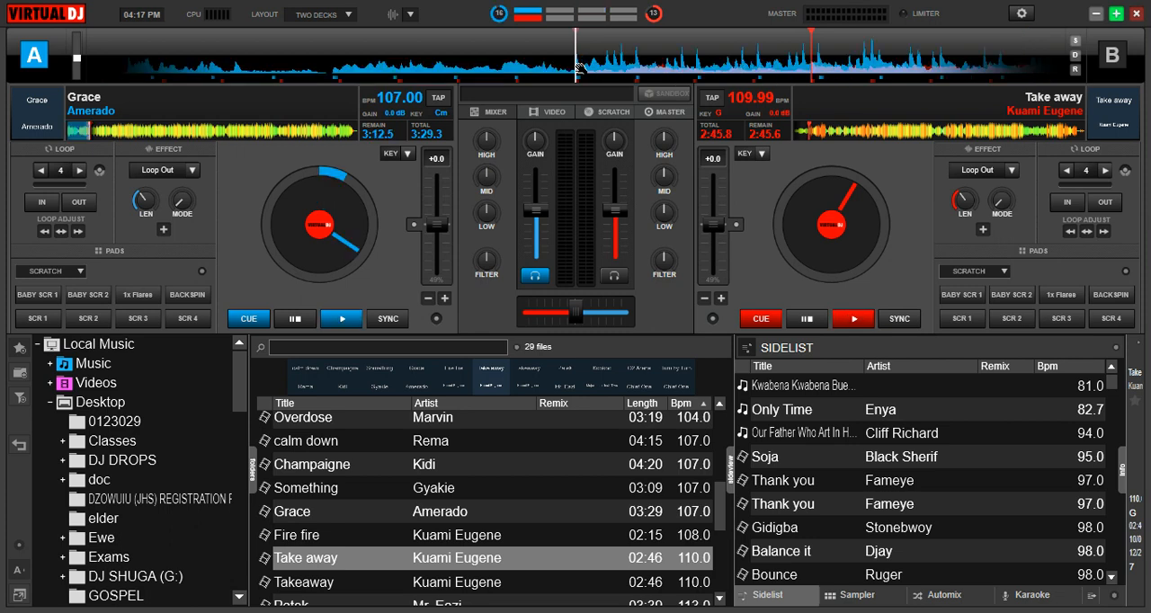
Play "Grace" on deck A from cue 1 and stop it back at that cue.
{"action": "mouse_move", "coordinate": [613, 144]}
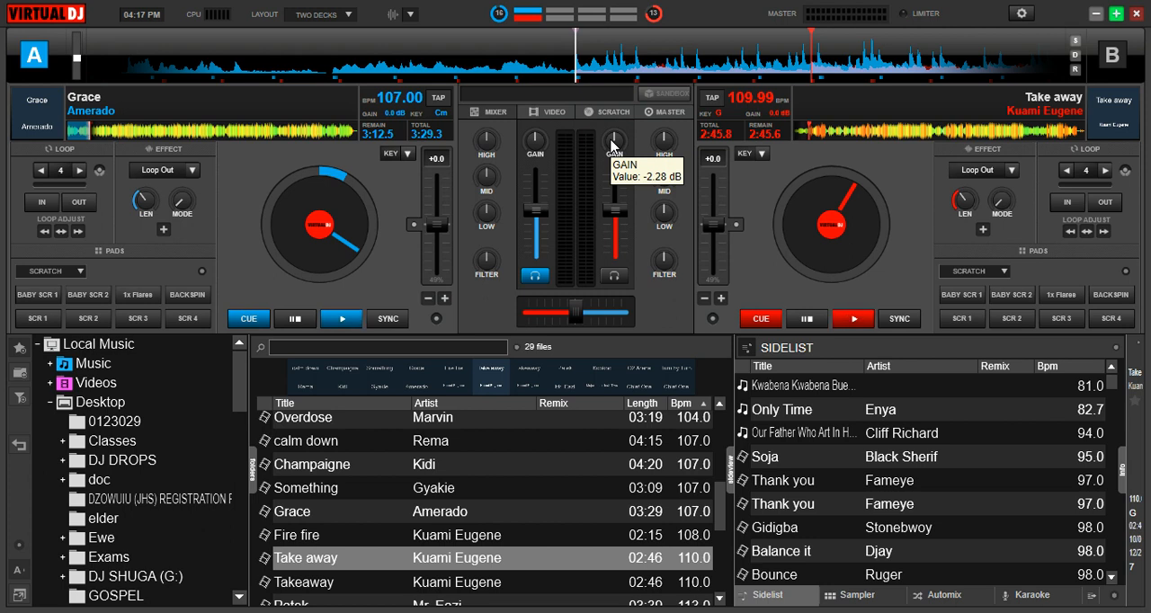
{"action": "key", "text": "space"}
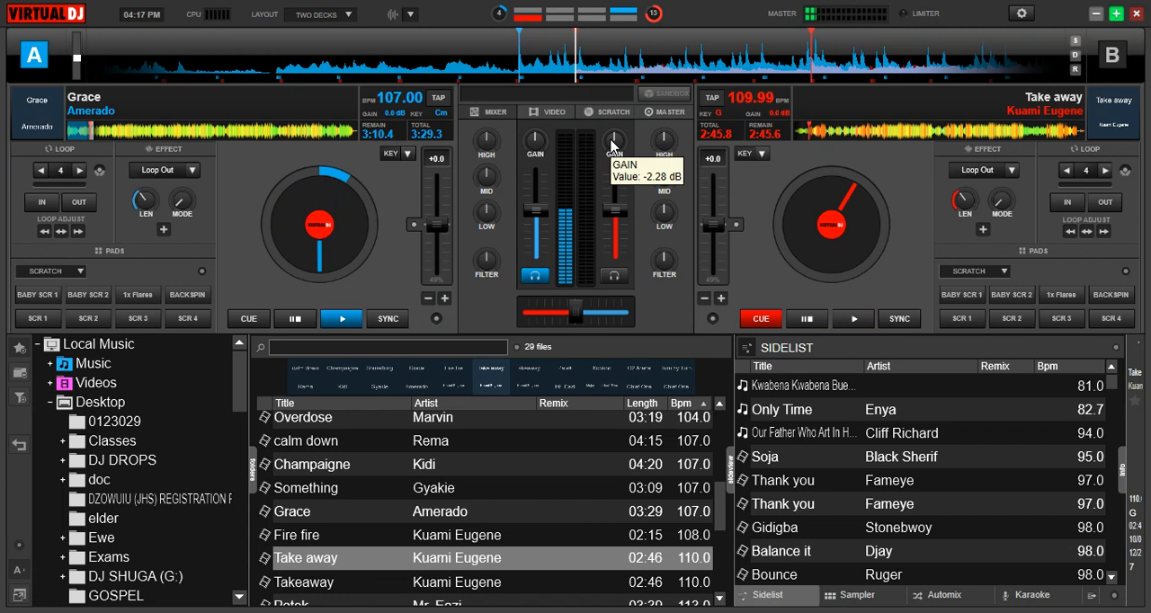
{"action": "key", "text": "space"}
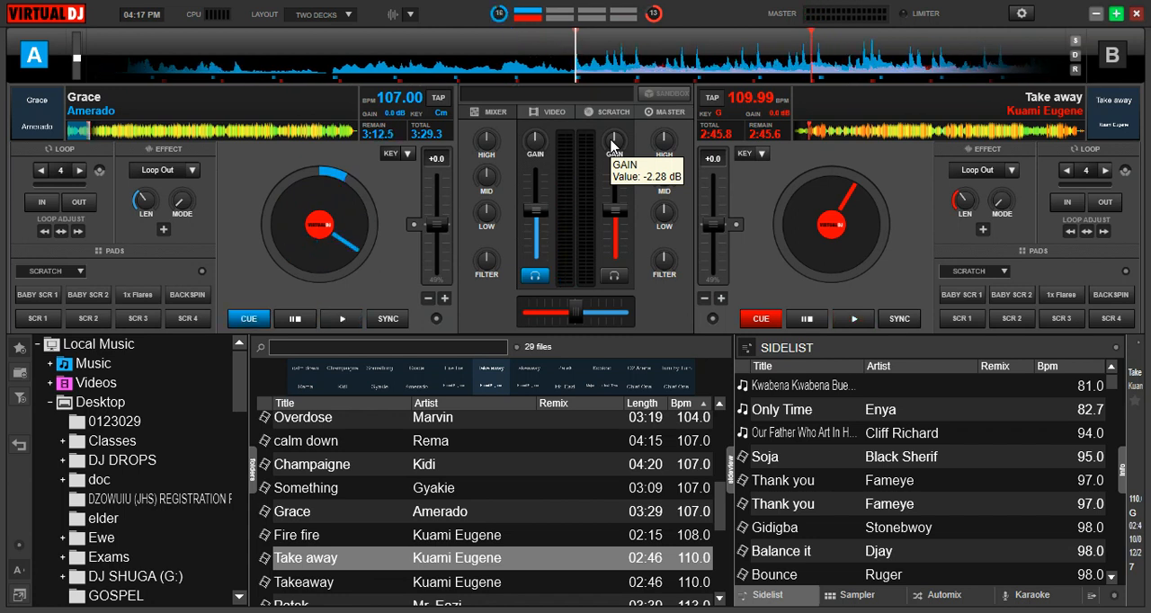
Make deck B the default deck, then play and stop "Take away" by Kuami Eugene.
{"action": "key", "text": "Tab"}
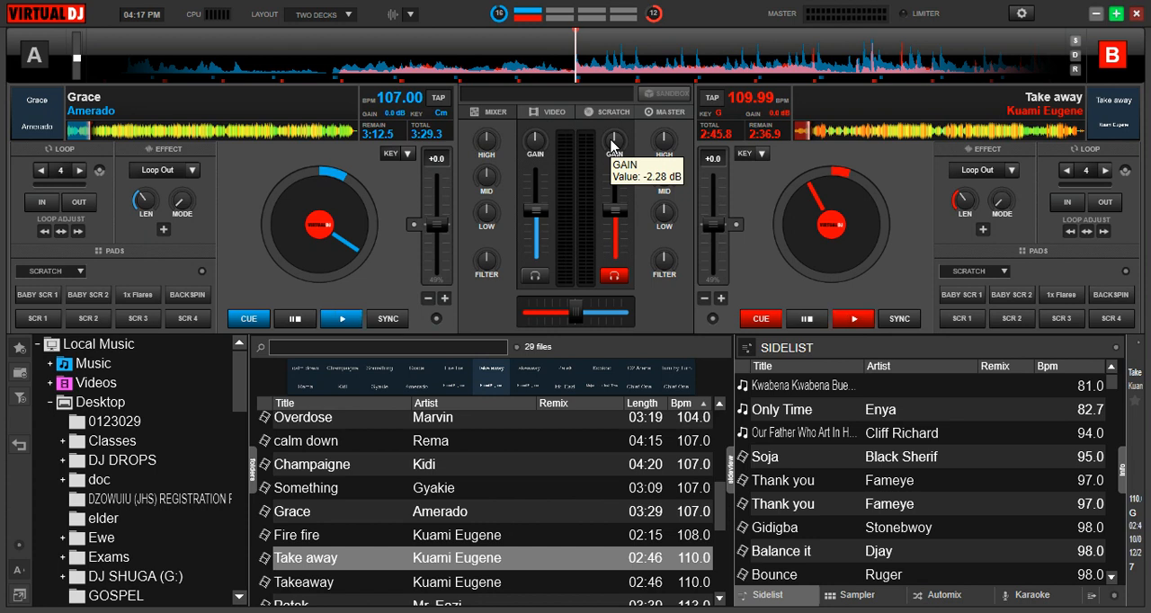
{"action": "key", "text": "space"}
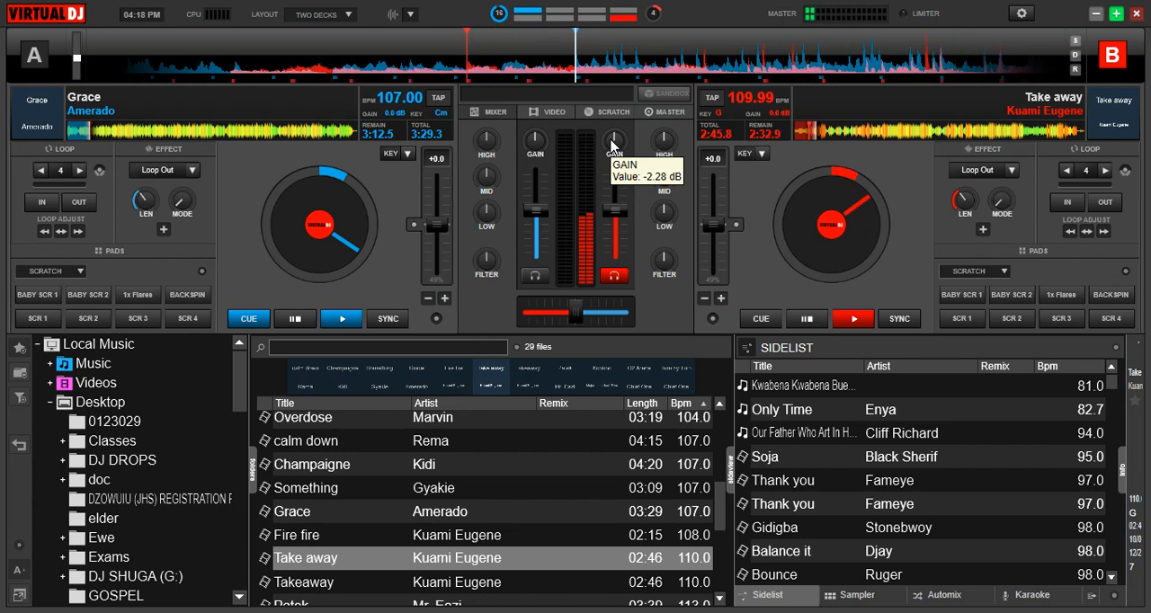
{"action": "key", "text": "space"}
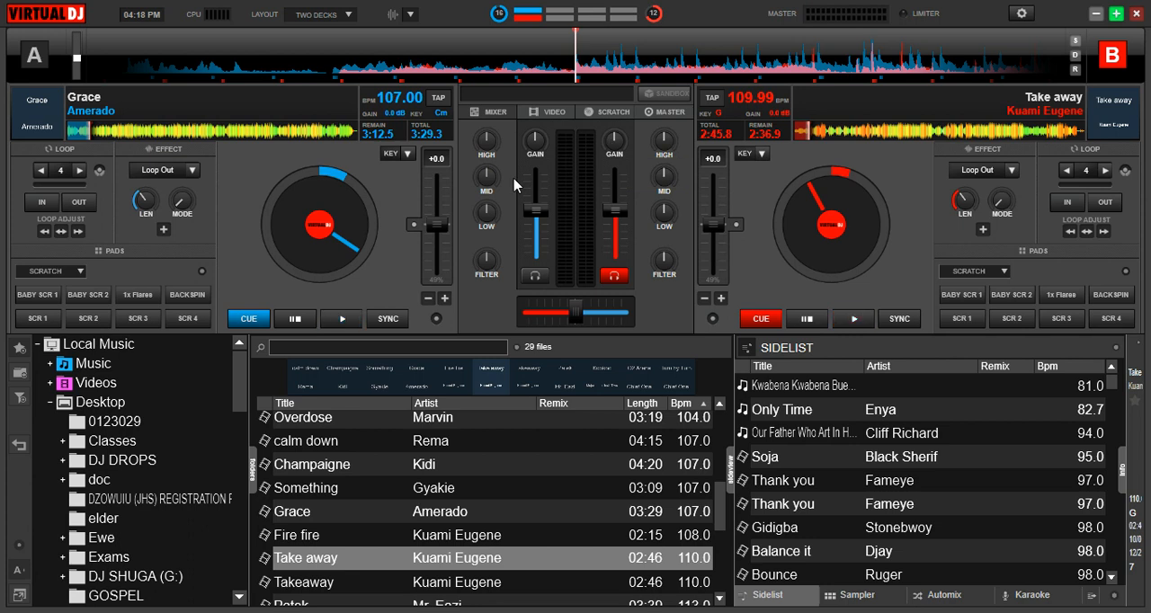
Expand the DJ SHUGA (G:) folder and load "All Correct" by DJ Vyrusky from the sidelist onto deck B.
{"action": "scroll", "coordinate": [225, 423], "scroll_direction": "down", "scroll_amount": 4}
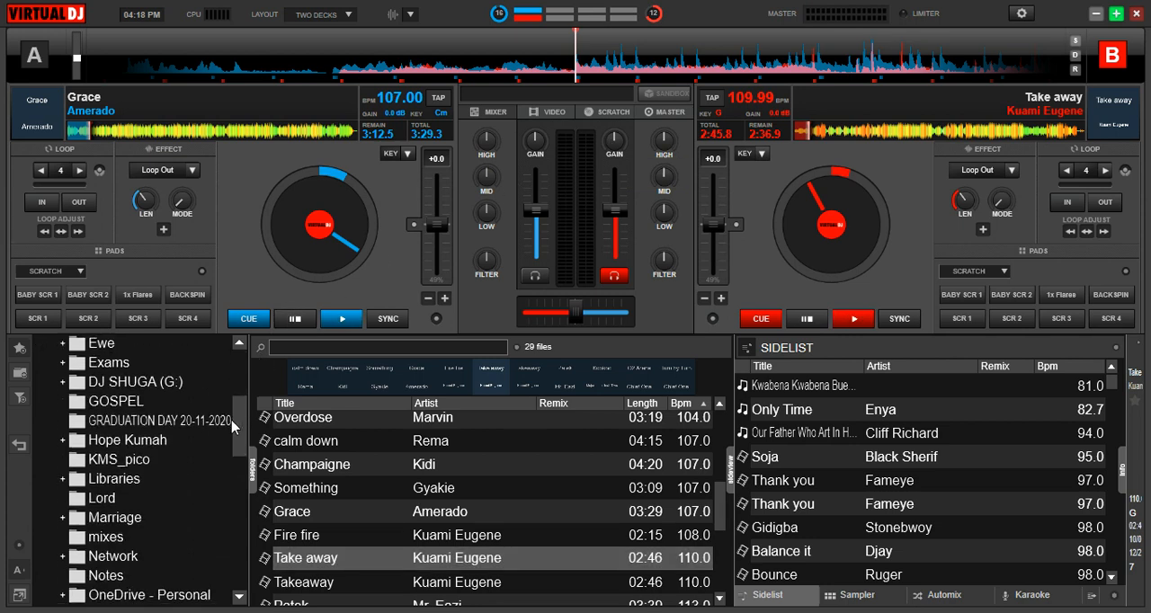
{"action": "left_click", "coordinate": [62, 383]}
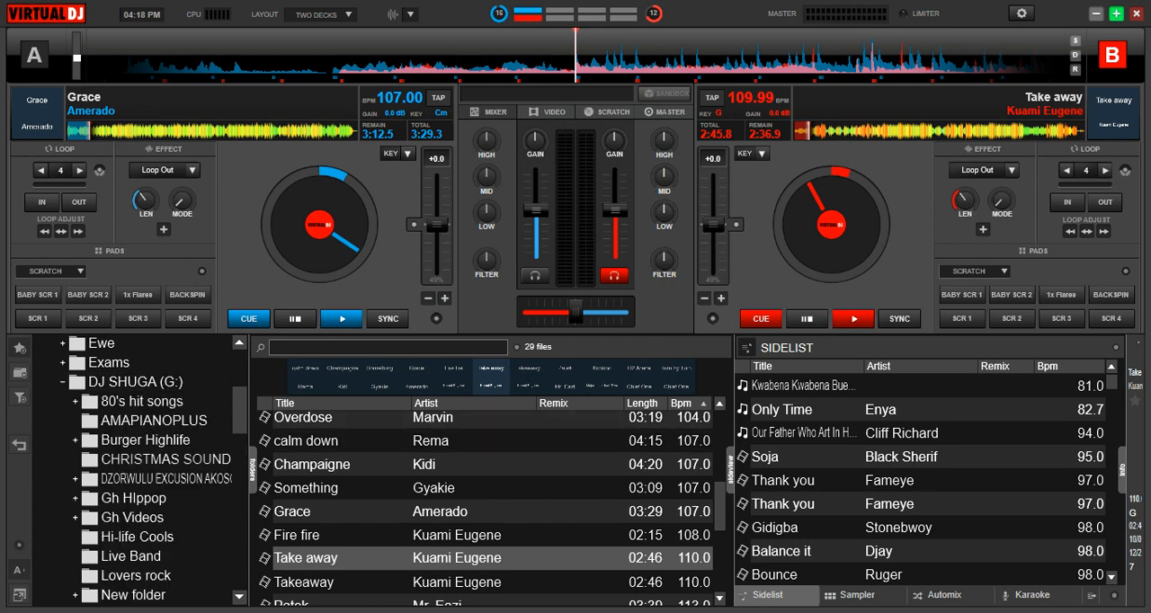
{"action": "scroll", "coordinate": [1116, 404], "scroll_direction": "down", "scroll_amount": 3}
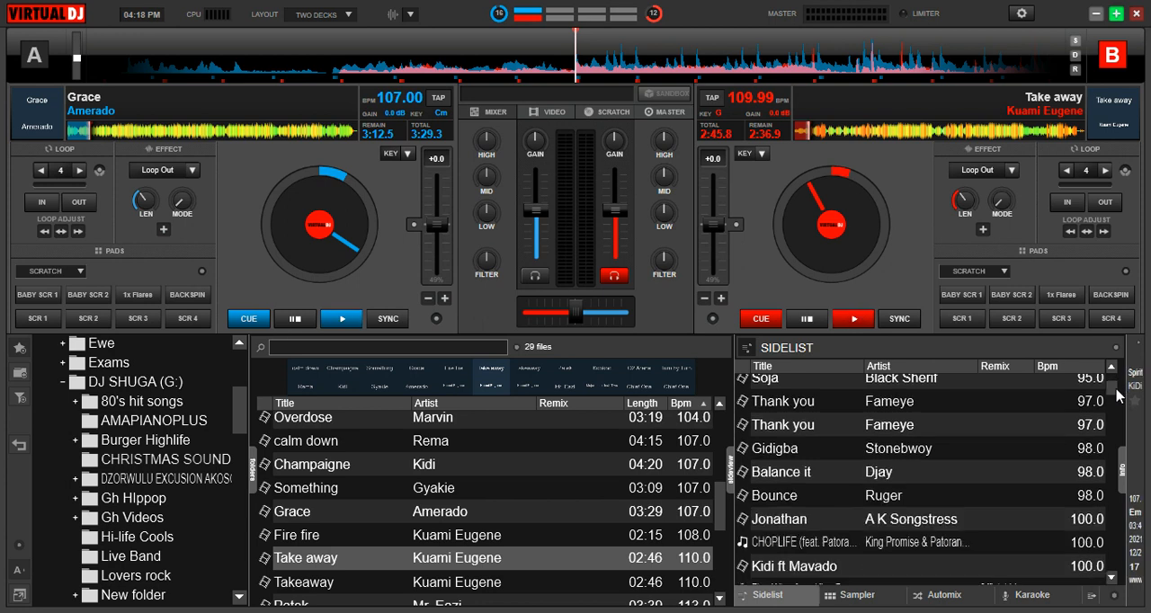
{"action": "left_click_drag", "start_coordinate": [1116, 393], "coordinate": [1125, 434]}
{"action": "left_click_drag", "start_coordinate": [949, 465], "coordinate": [910, 180]}
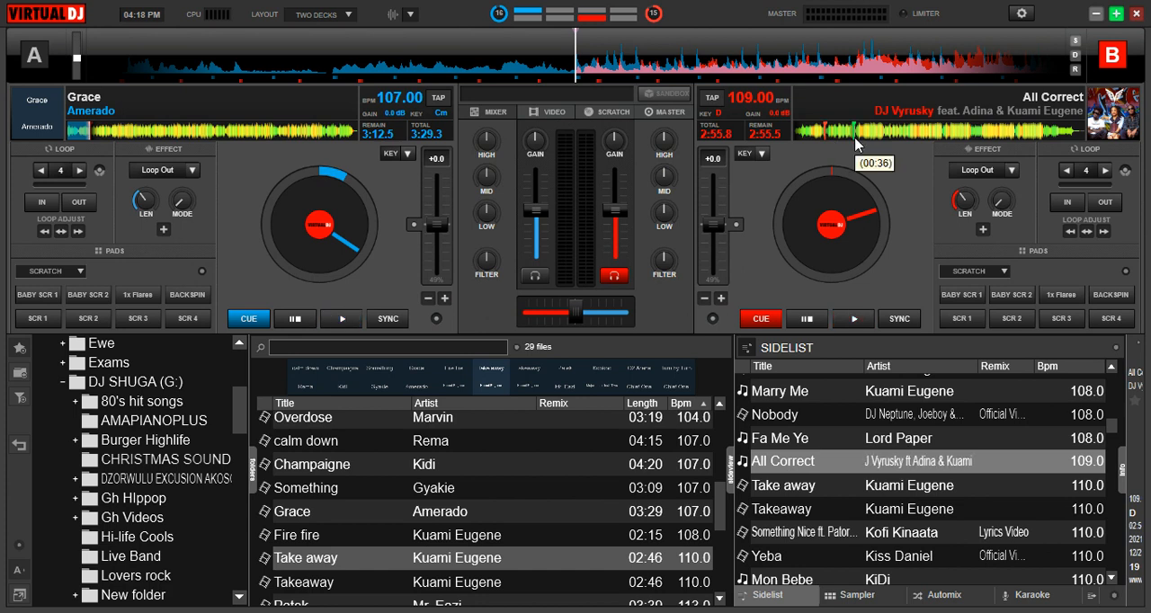
Look through the available pad pages for deck B and leave the scratch page selected.
{"action": "left_click", "coordinate": [1004, 271]}
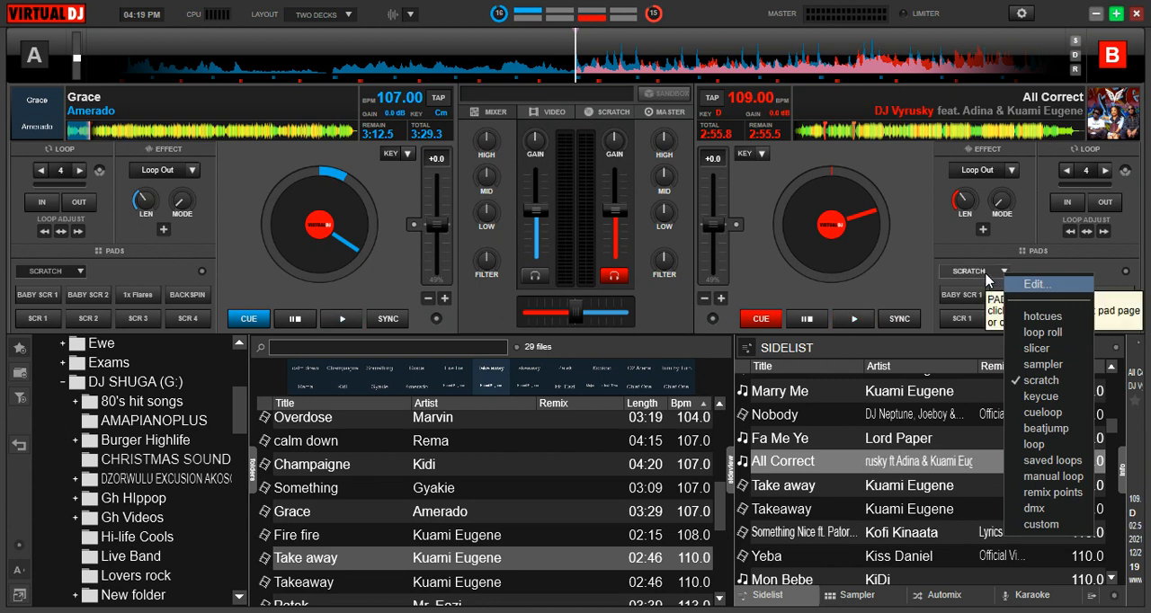
{"action": "left_click", "coordinate": [952, 252]}
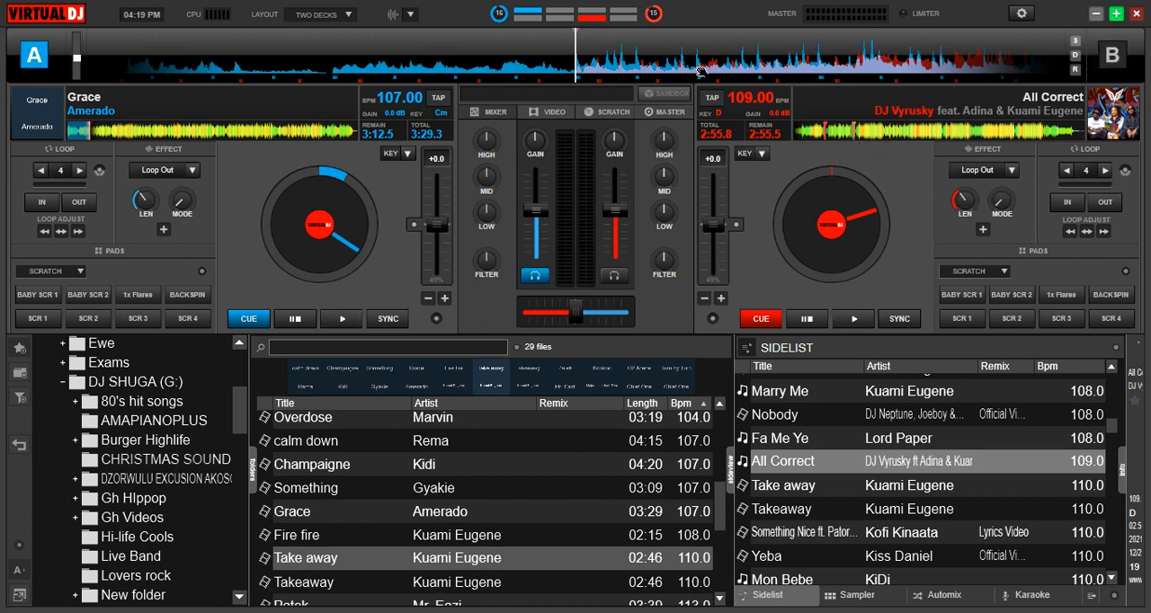
Return "Grace" on deck A to the start of the track and make deck B the default deck.
{"action": "key", "text": "Home"}
{"action": "key", "text": "Tab"}
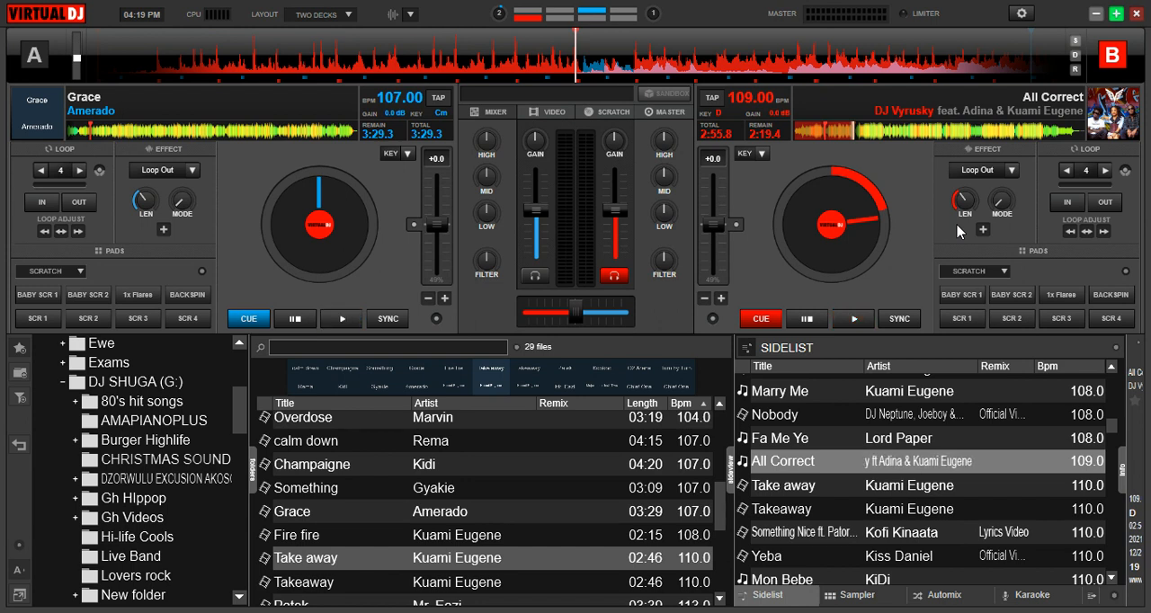
Start and stop "All Correct" on deck B, two times in a row.
{"action": "key", "text": "space"}
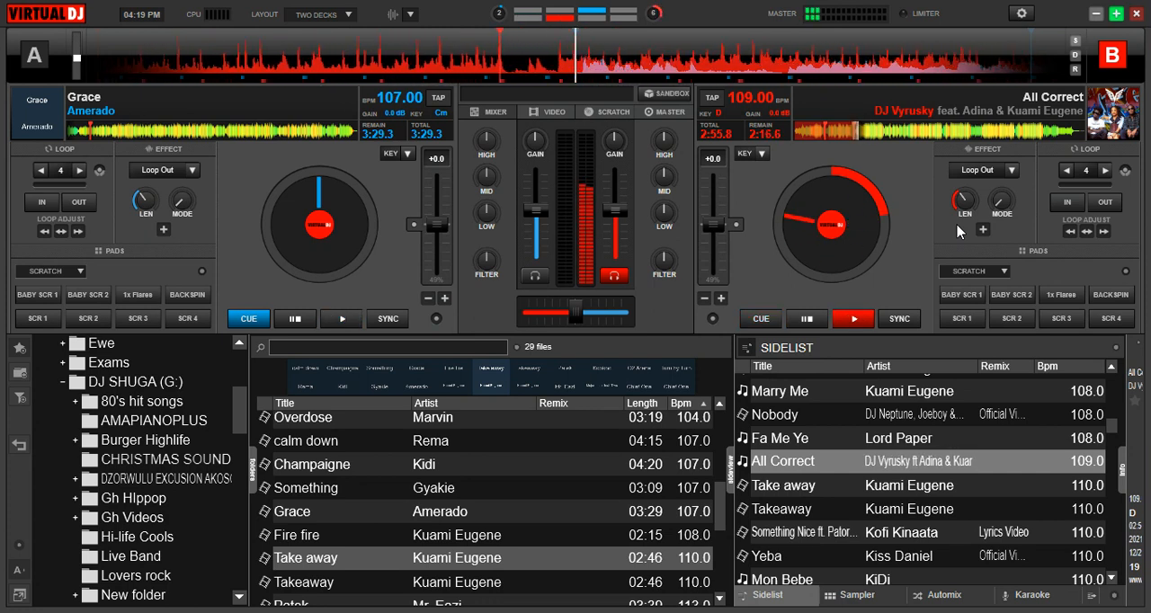
{"action": "key", "text": "space"}
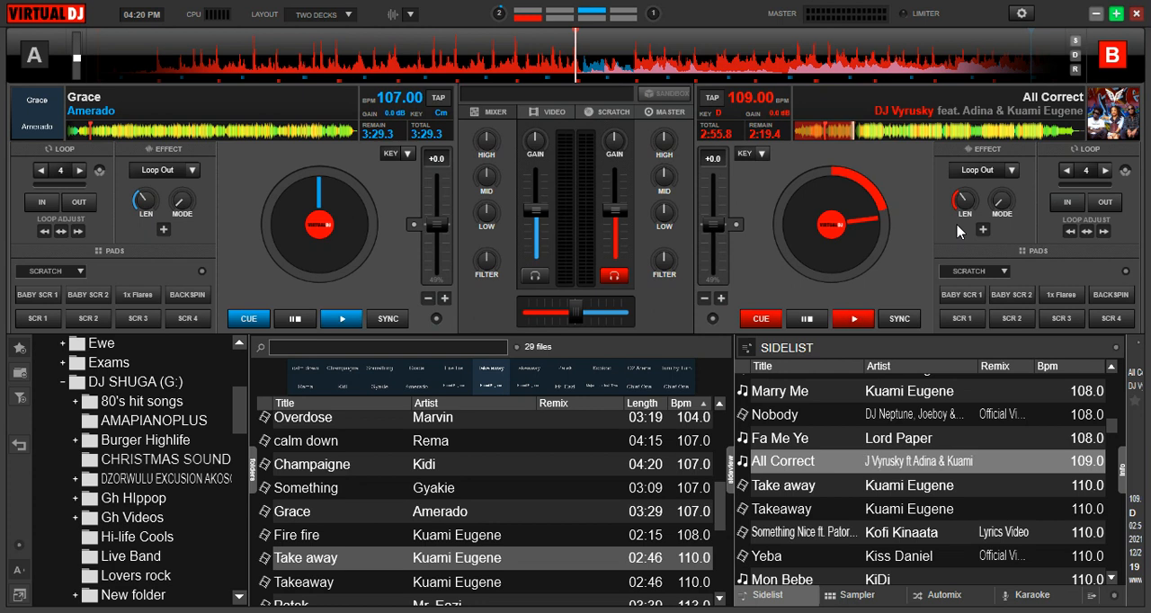
{"action": "key", "text": "space"}
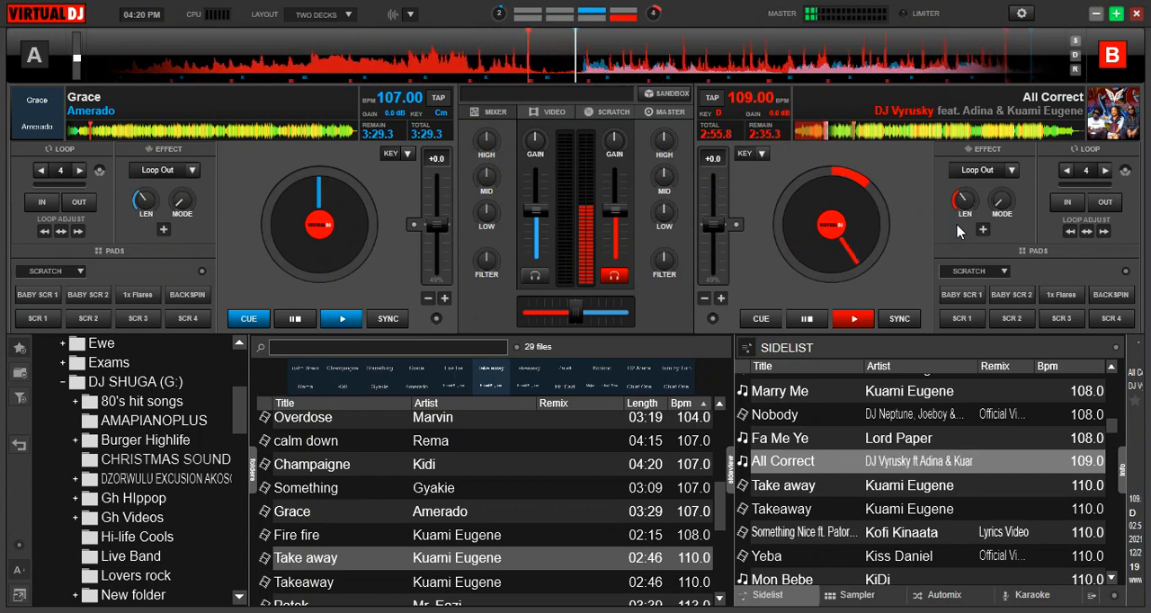
{"action": "key", "text": "space"}
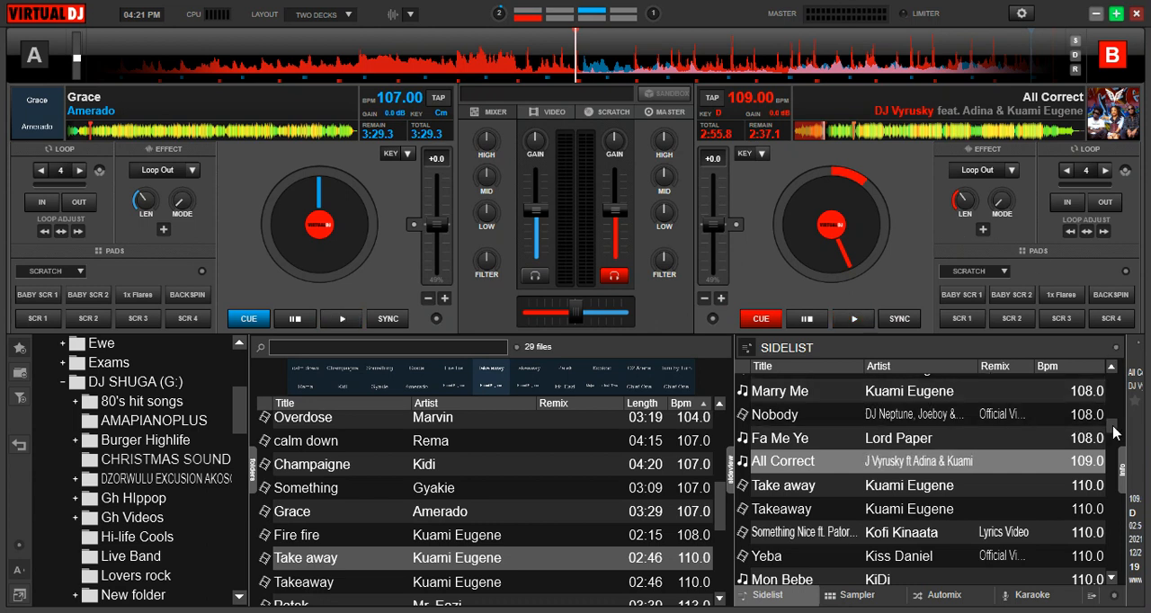
Load "Woman" by Rema from the sidelist onto deck B, replacing "All Correct".
{"action": "scroll", "coordinate": [1115, 436], "scroll_direction": "down", "scroll_amount": 2}
{"action": "left_click_drag", "start_coordinate": [1113, 437], "coordinate": [1118, 453]}
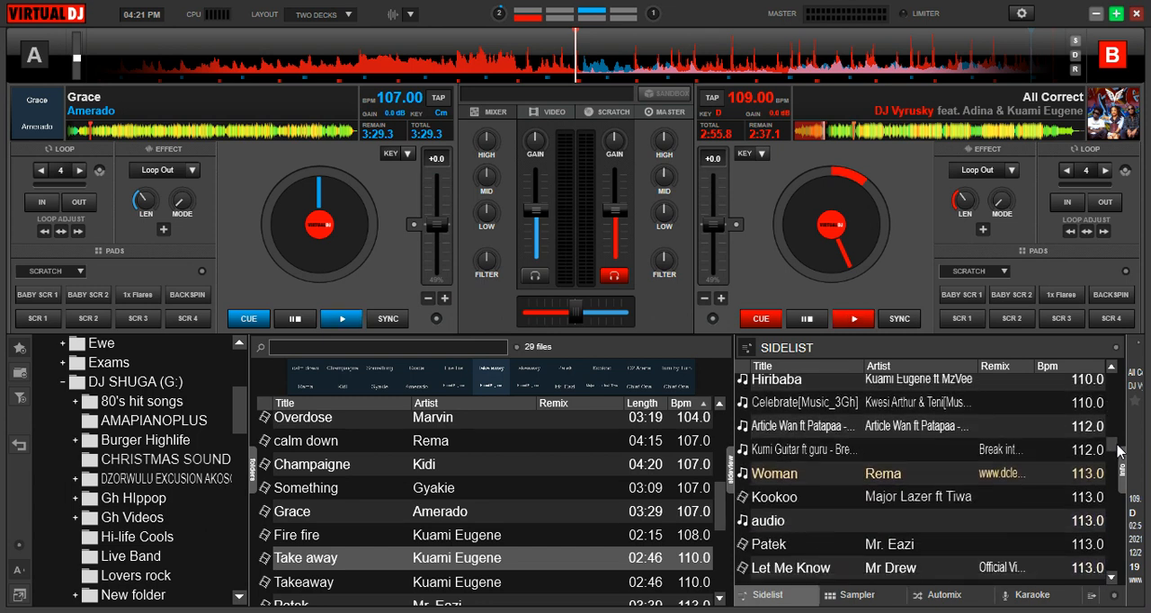
{"action": "double_click", "coordinate": [879, 478]}
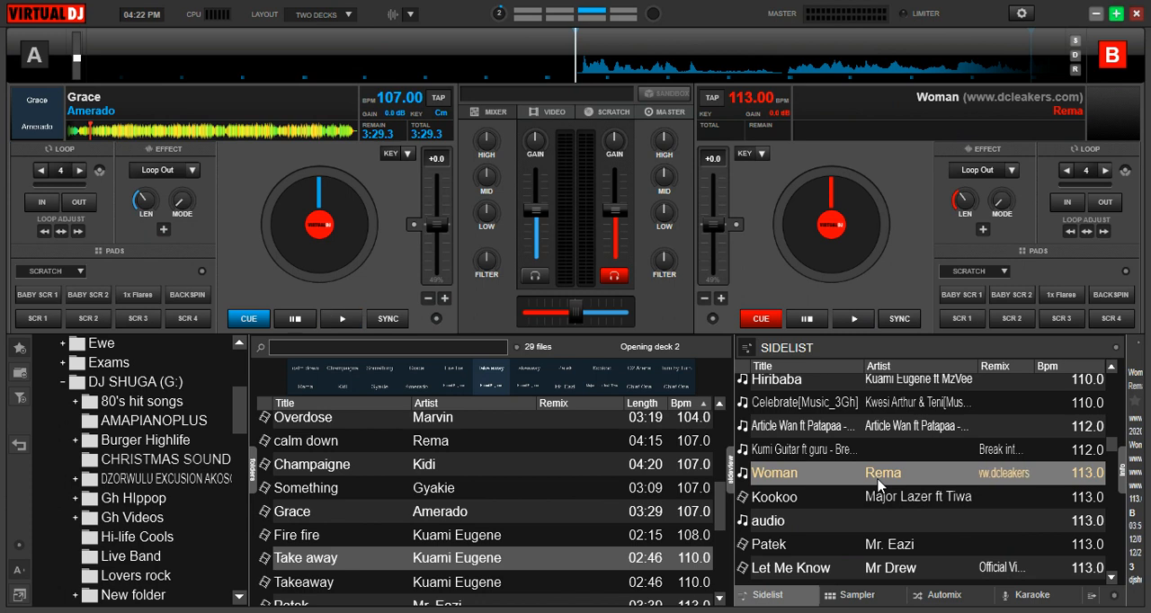